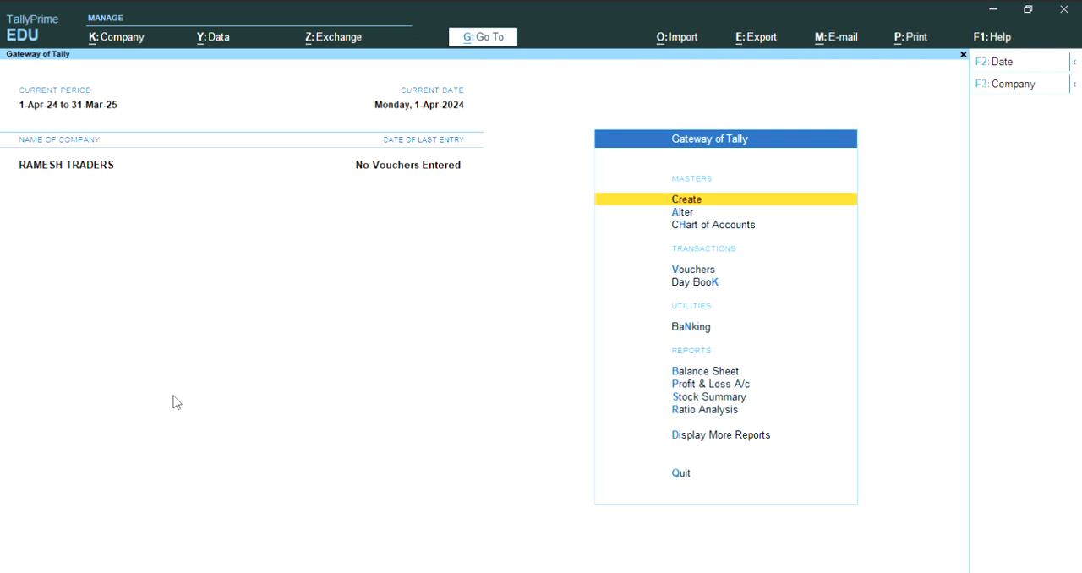
- Start creating a new accounting ledger and name it Share Capital, leaving the alias blank
key("Return")
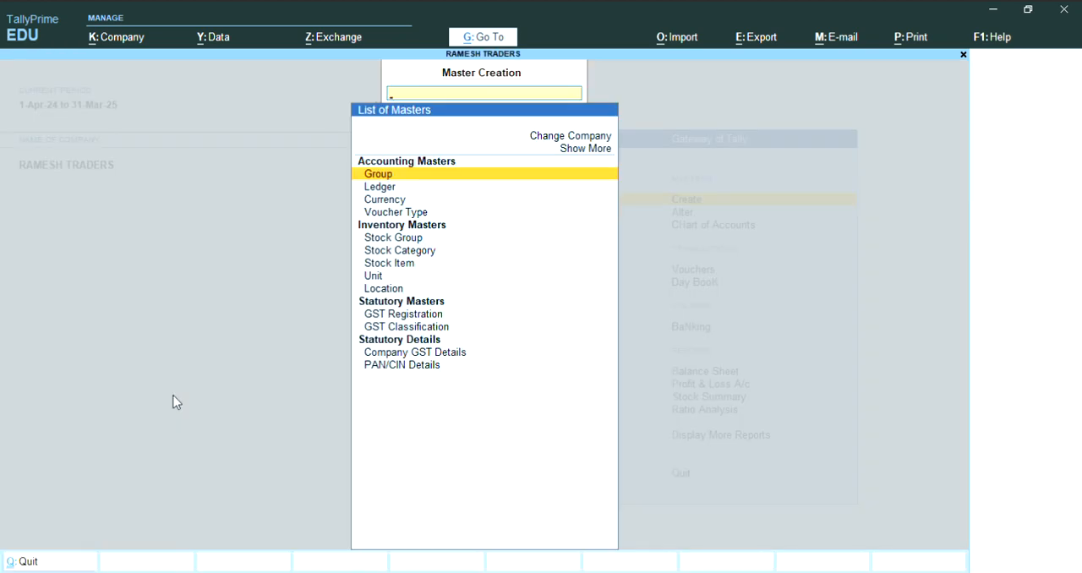
key("Down")
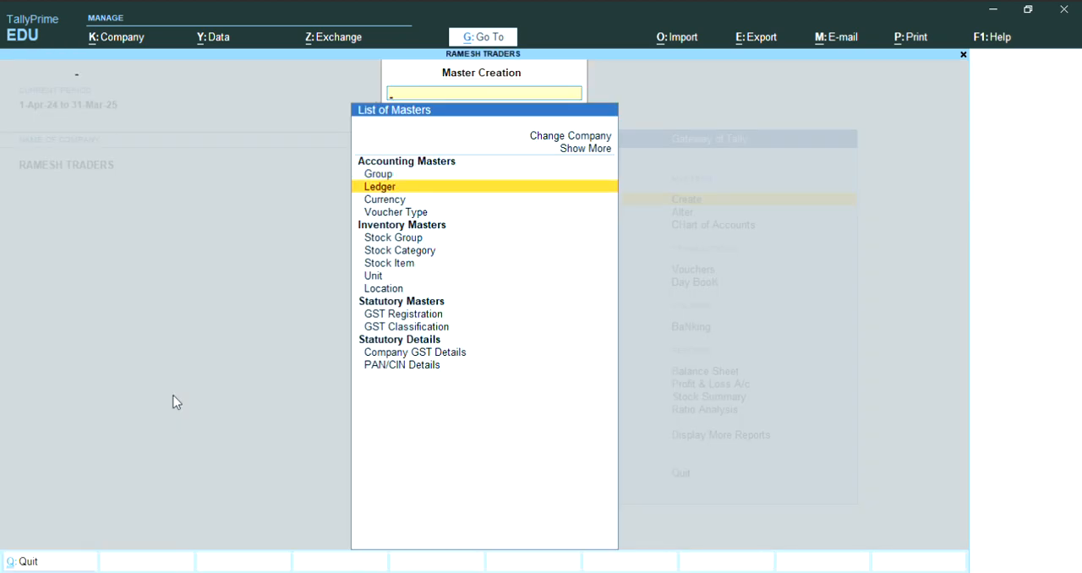
key("Return")
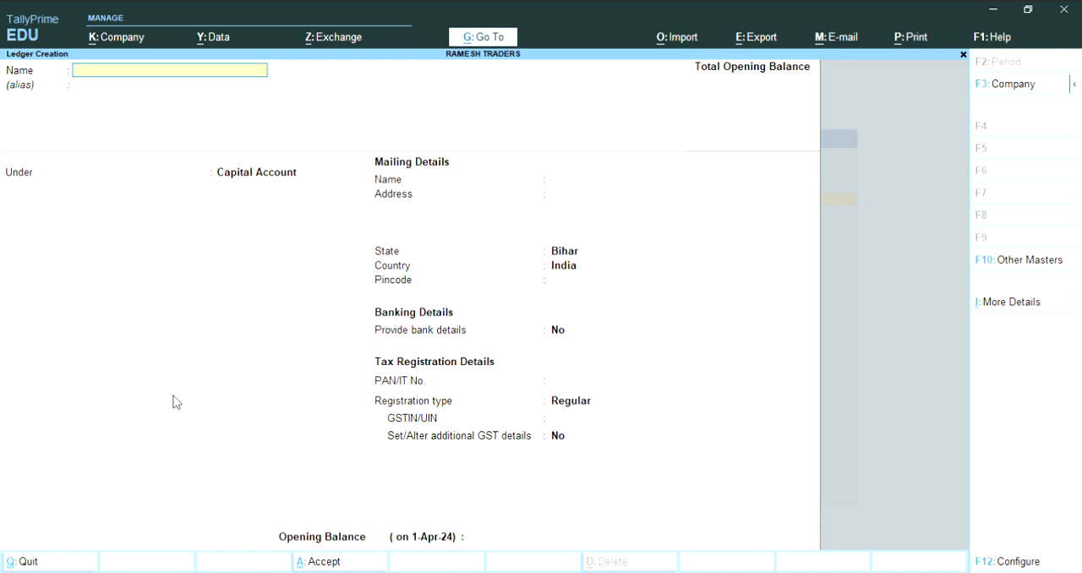
type("Share Cao")
key("Return")
key("Return")
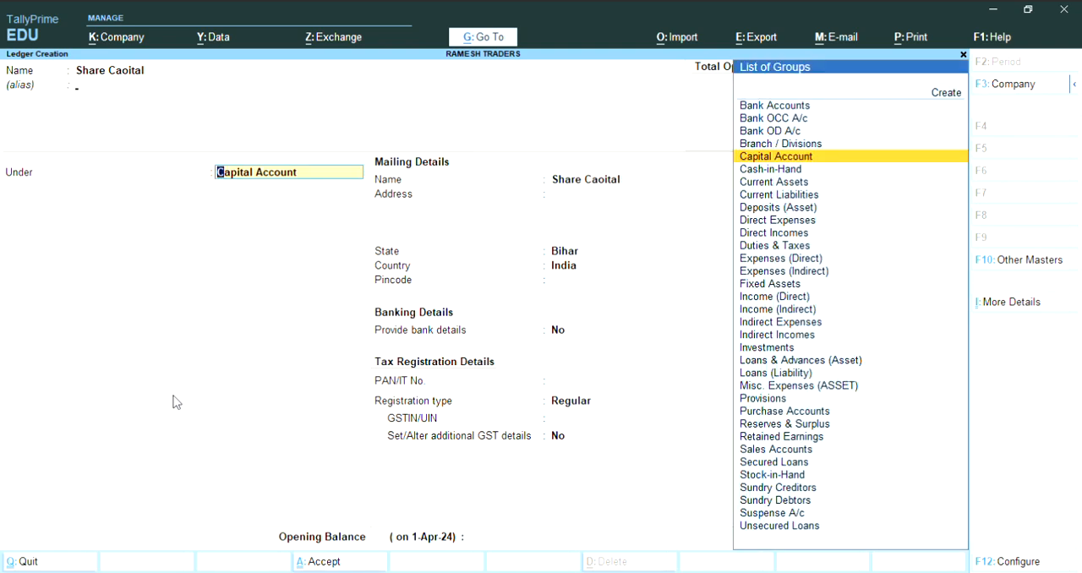
key("BackSpace")
key("BackSpace")
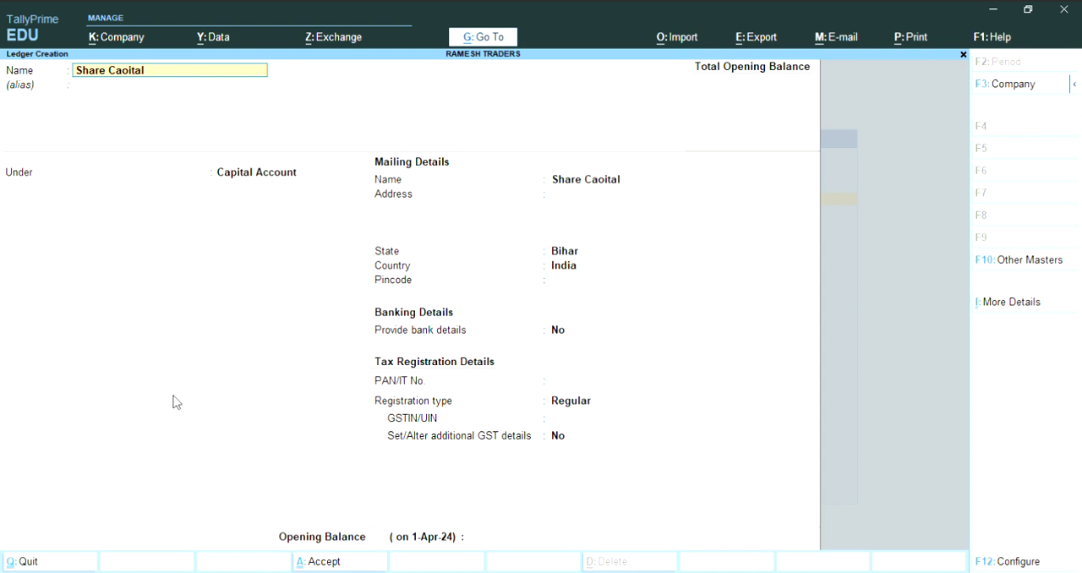
key("BackSpace")
key("BackSpace")
key("BackSpace")
key("BackSpace")
key("BackSpace")
type("pital")
key("Return")
key("Return")
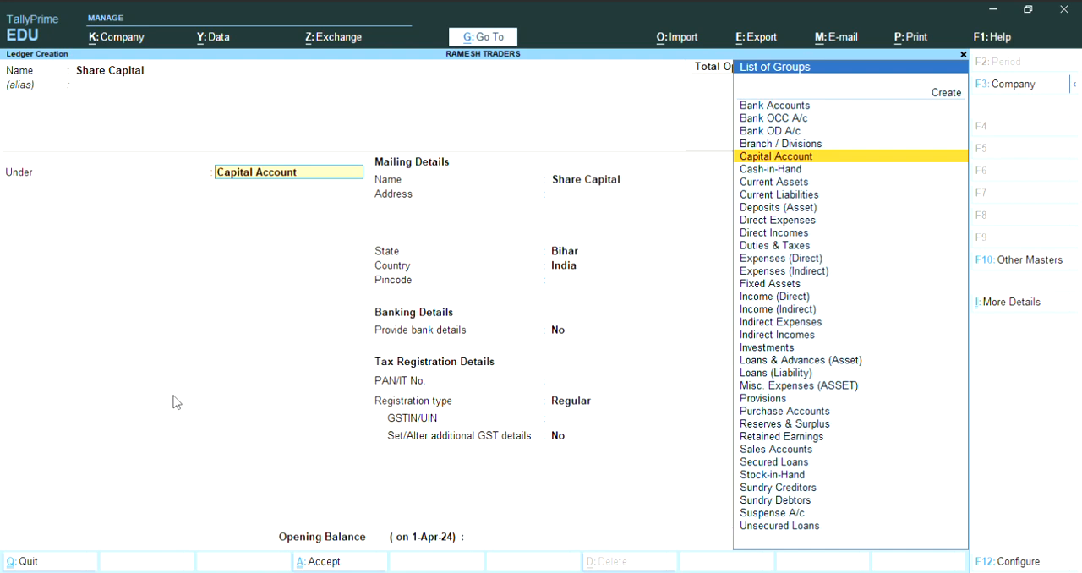
- Place the Share Capital ledger under Capital Account and keep the default mailing, banking and tax registration details
key("Return")
key("Return")
key("Return")
key("Return")
key("Return")
key("Return")
key("Return")
key("Return")
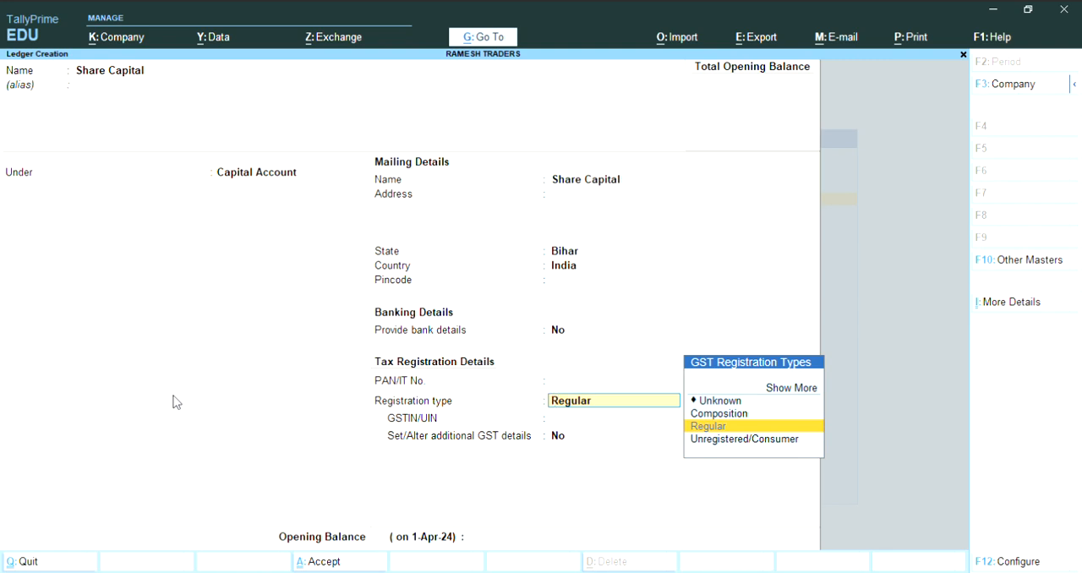
key("Return")
key("Return")
key("Return")
key("Return")
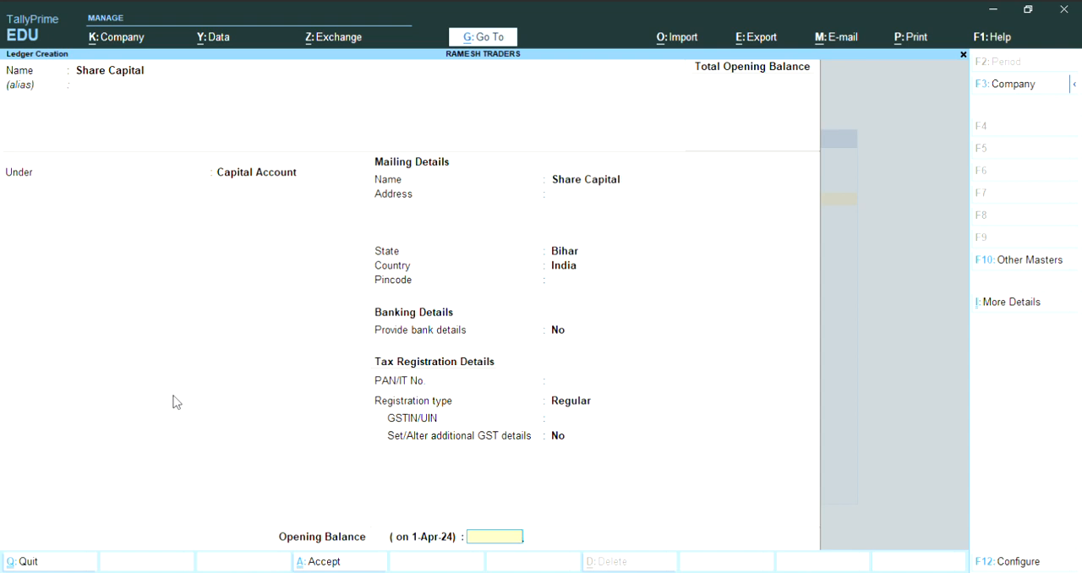
- Set the Share Capital ledger's opening balance to 3,22,000 Cr and save the ledger
type("322000")
key("Return")
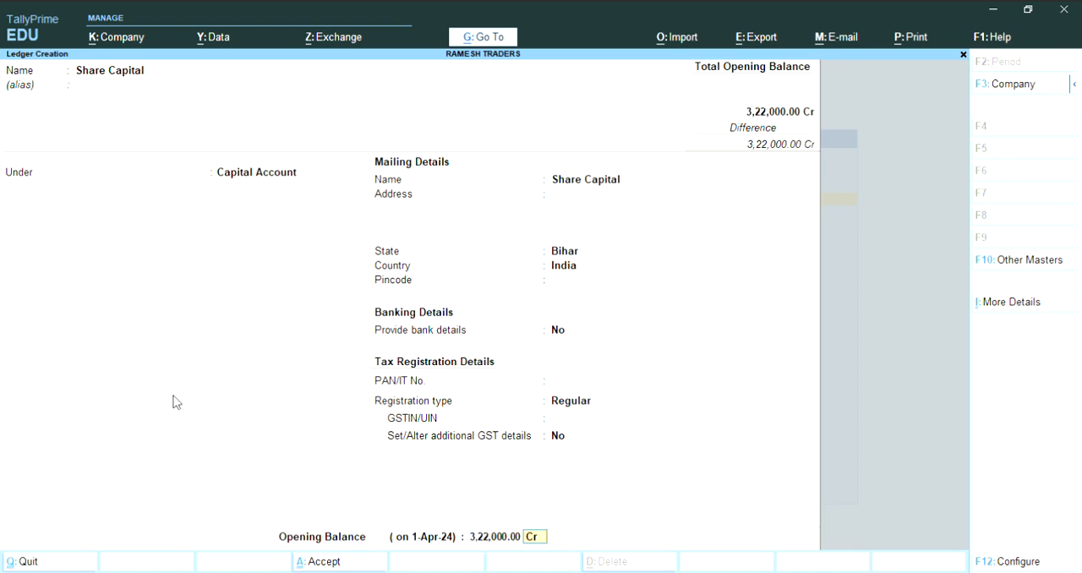
key("Return")
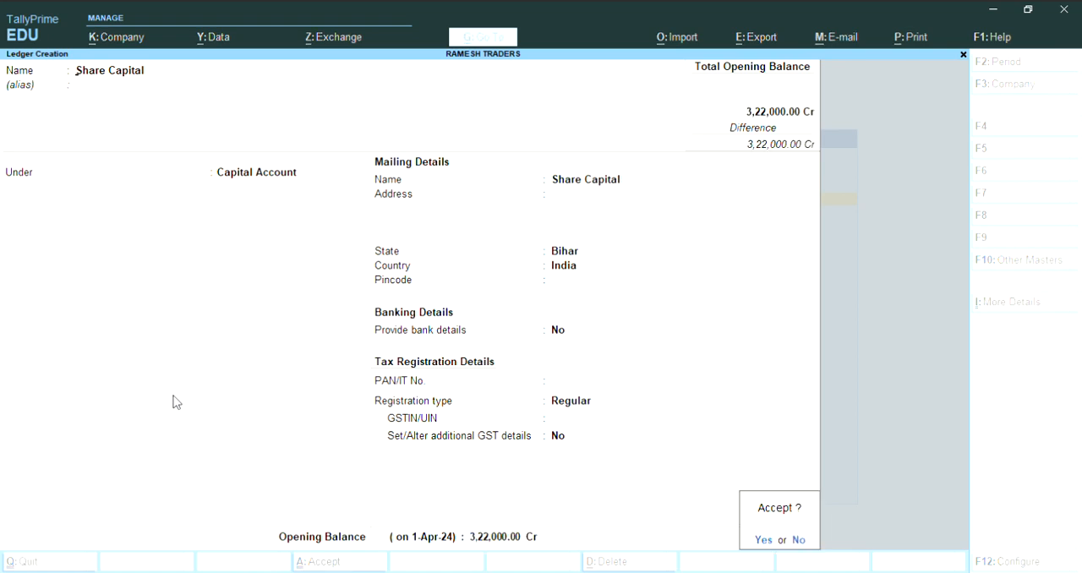
key("Return")
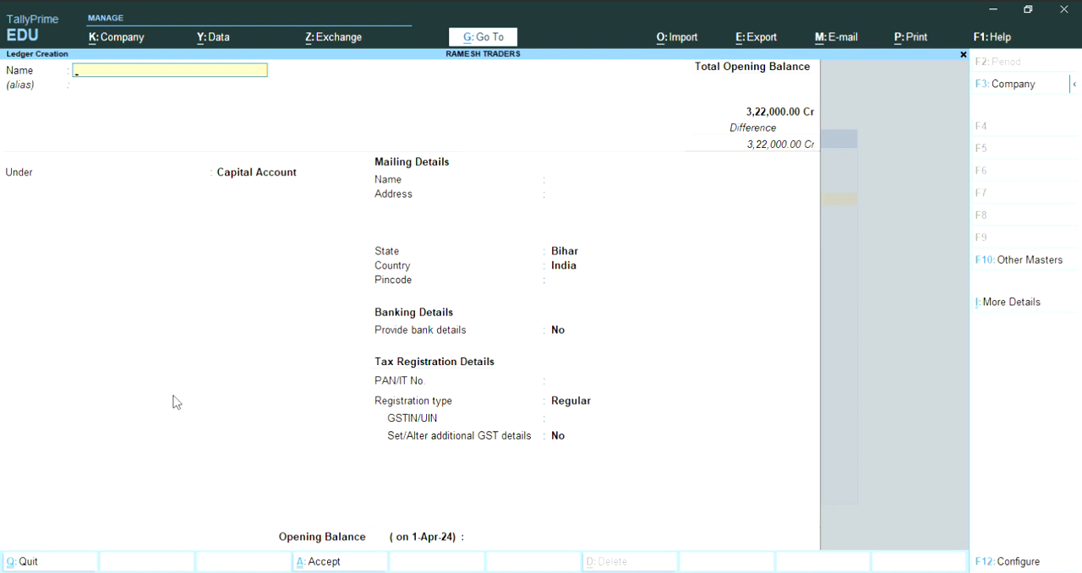
- Name the next ledger 'General Reserve.' and place it under the Reserves & Surplus group
type("General Reserve")
key("Return")
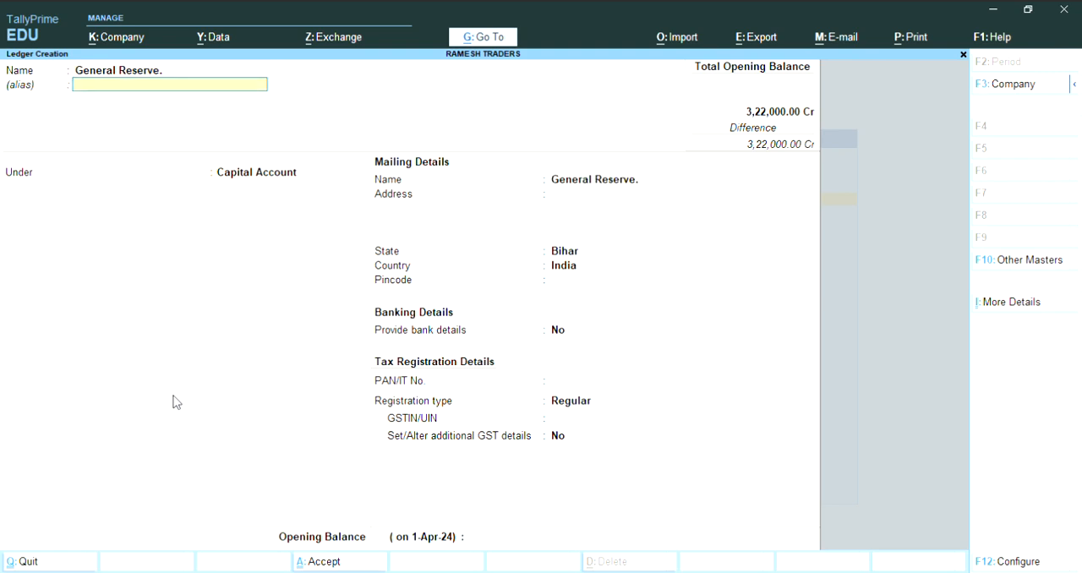
key("Return")
type("Re")
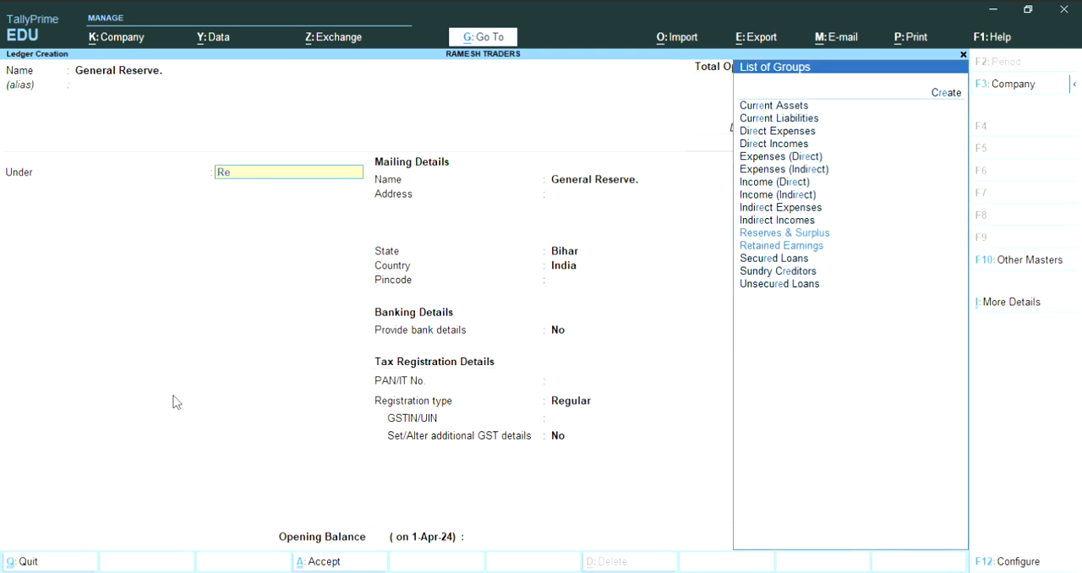
type("ser")
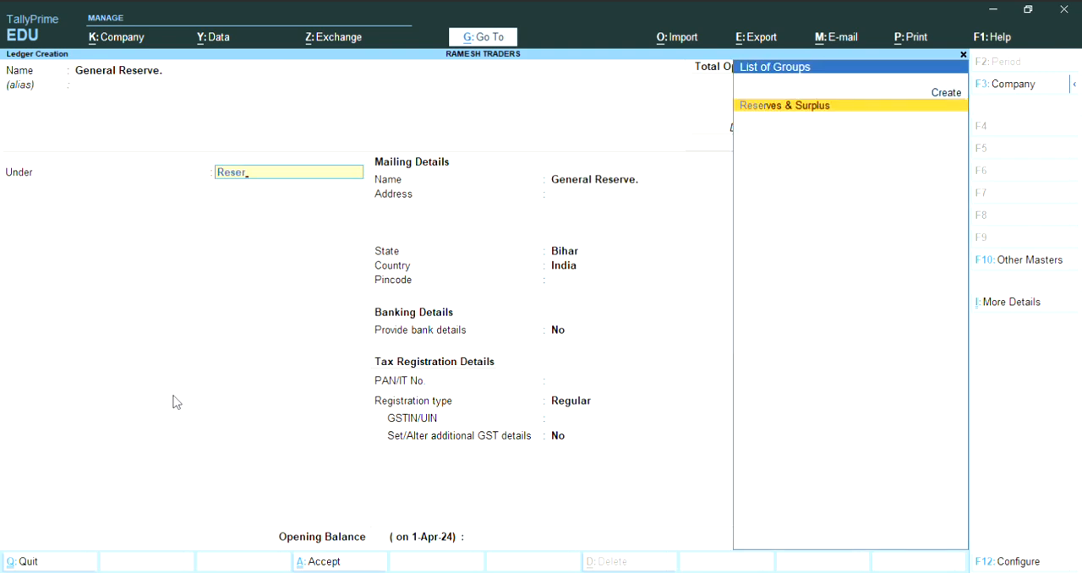
key("Return")
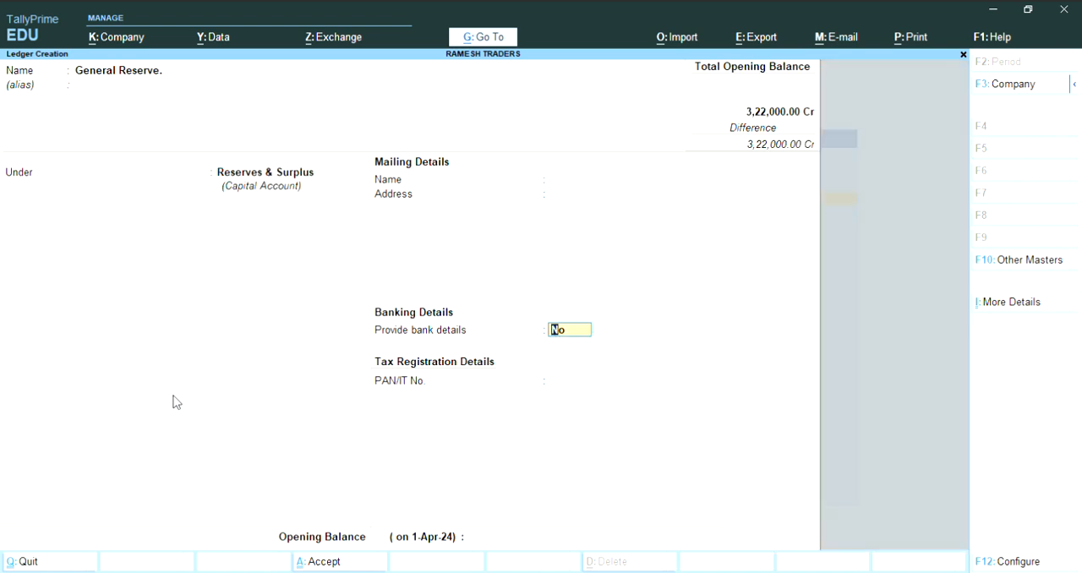
- Keep bank details at No, set the General Reserve opening balance to 80,000 Cr, and save the ledger
key("Return")
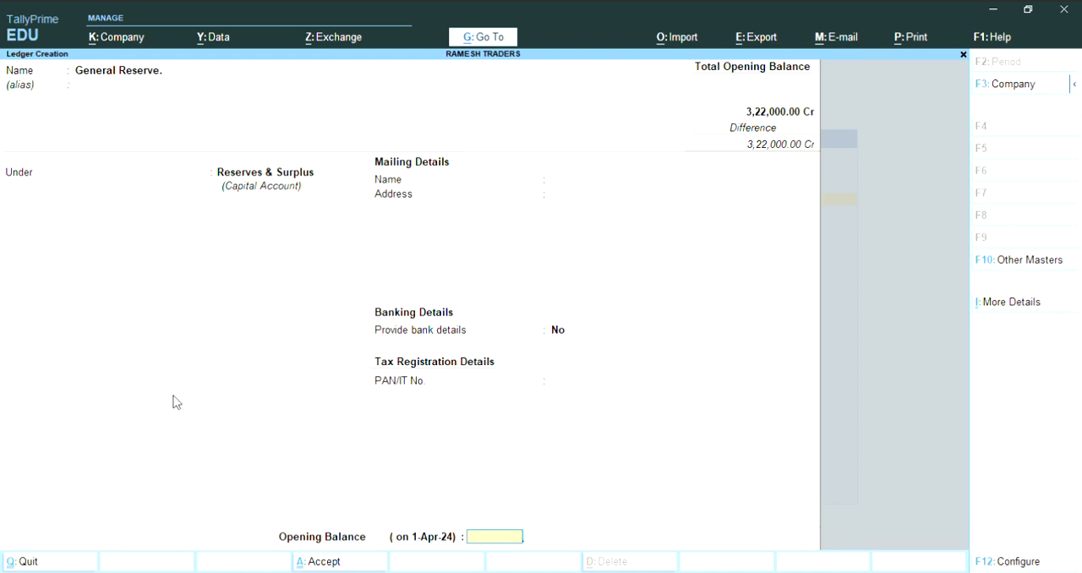
type("80000")
key("Return")
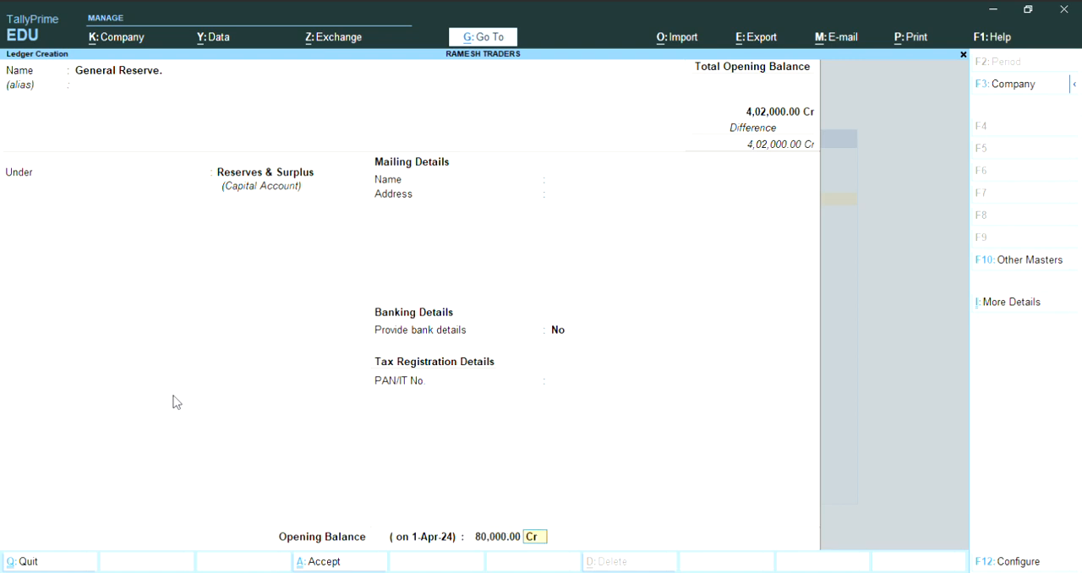
key("Return")
key("Return")
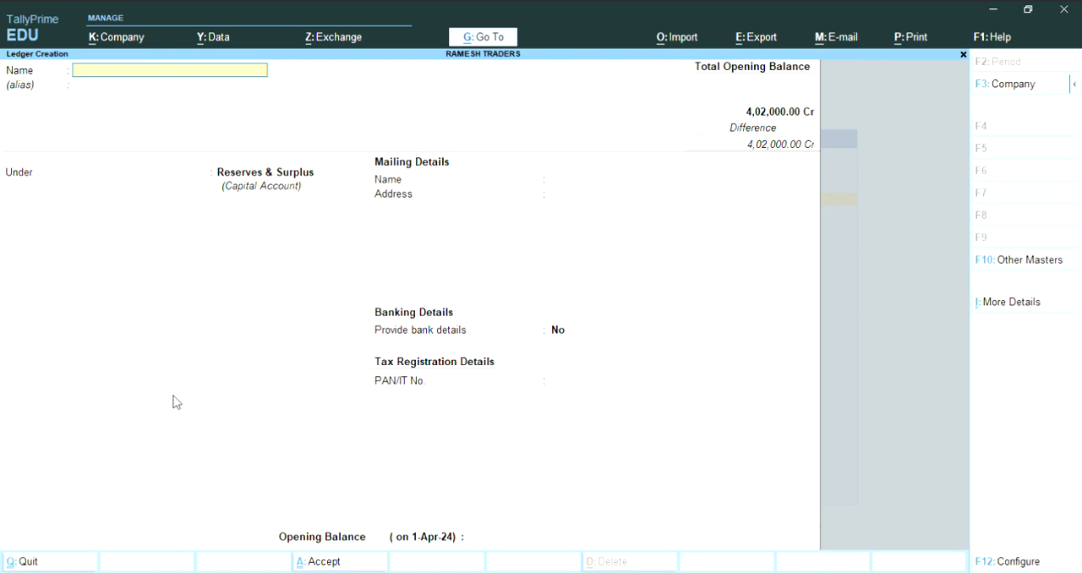
- Name the next ledger Vehicle and place it under the Fixed Assets group
type("Vehicle")
key("Return")
key("Return")
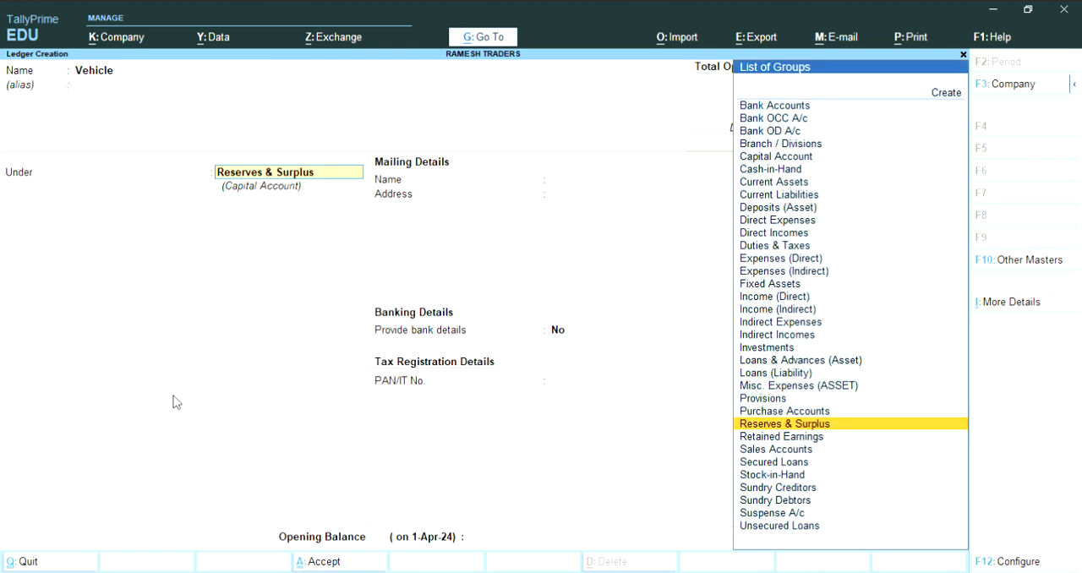
type("F")
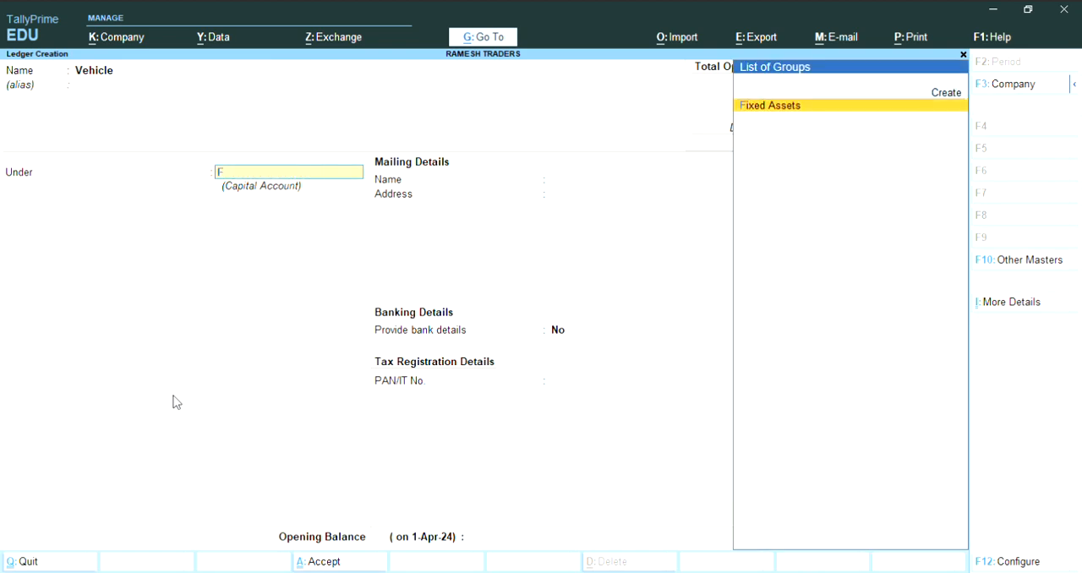
type("ixed Assets")
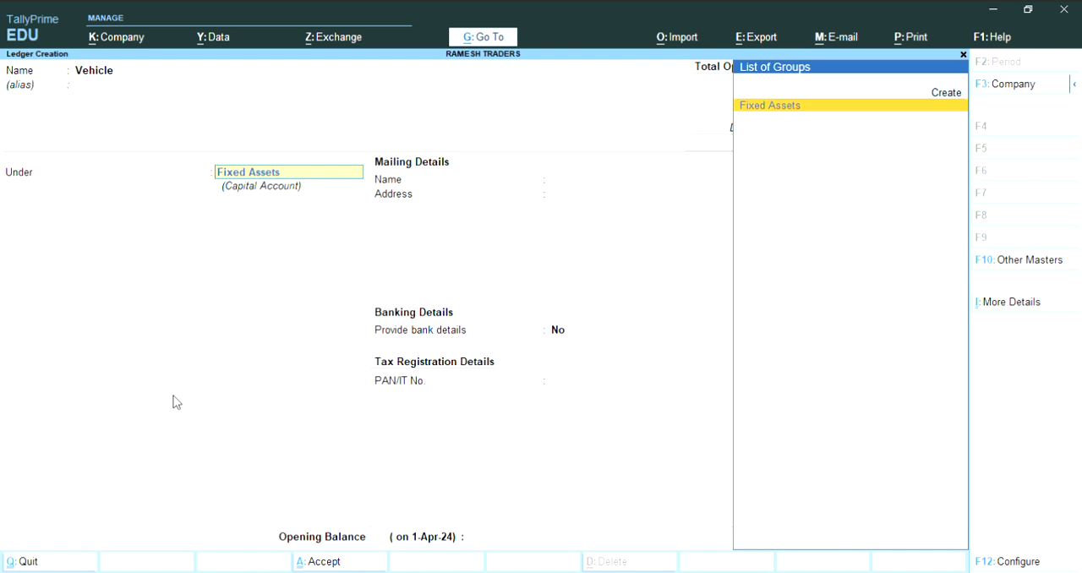
key("Return")
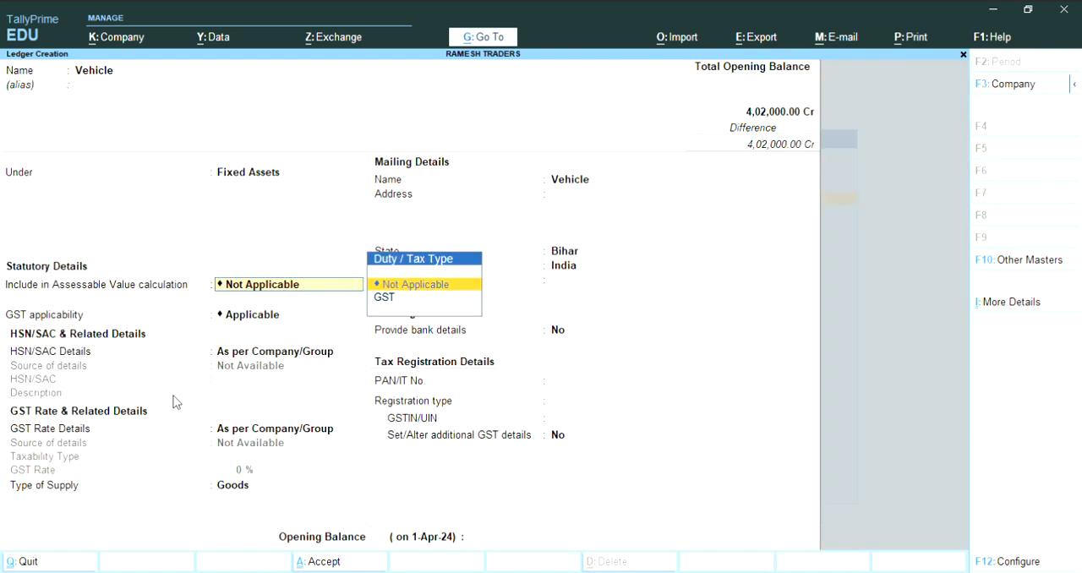
- Keep the Vehicle ledger's default statutory details, with GST Applicable and supply type Goods, and its default mailing, banking and tax details
key("Return")
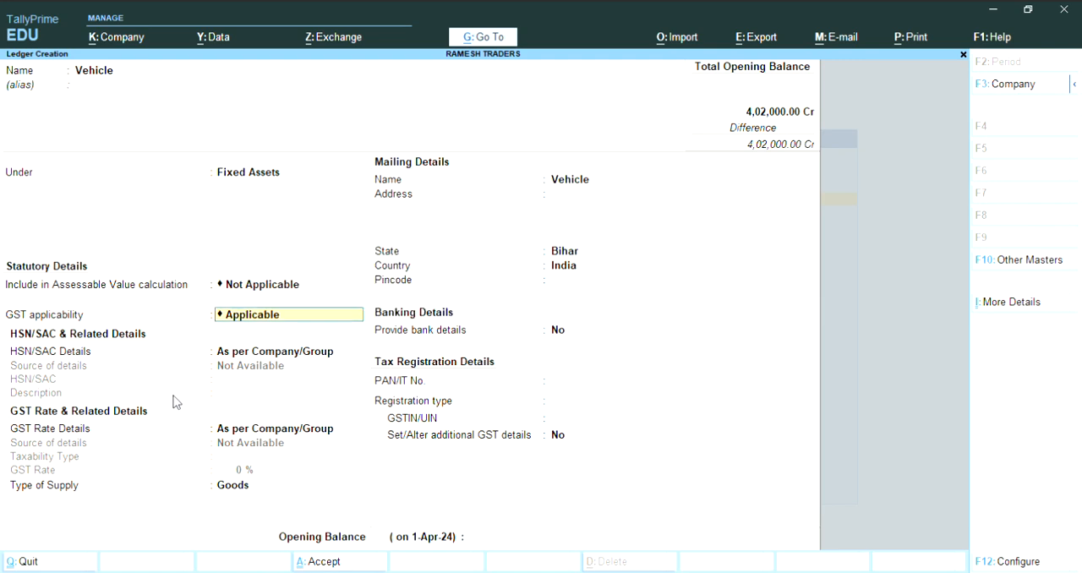
key("Return")
key("Return")
key("Return")
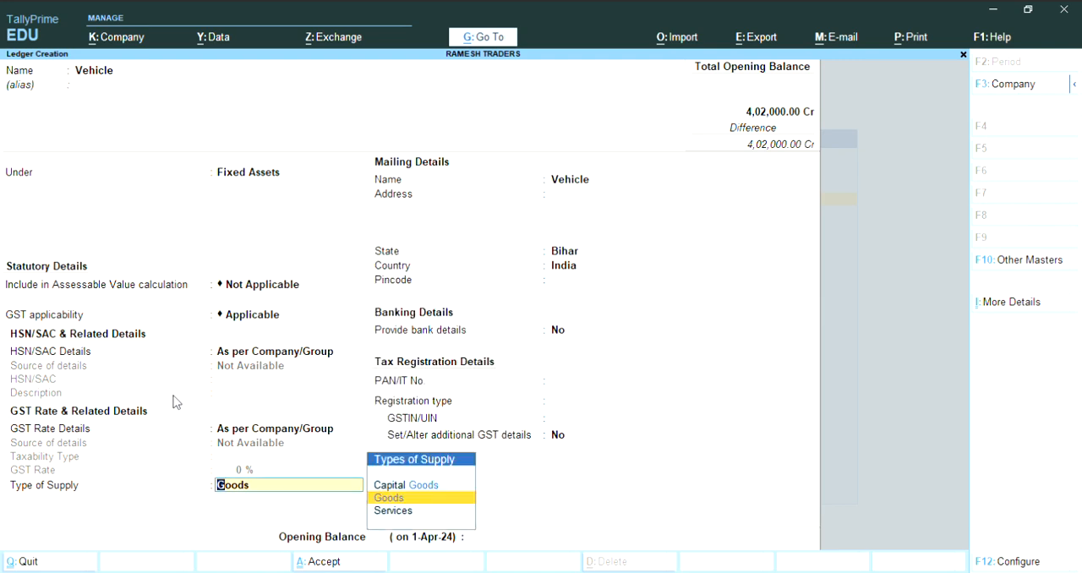
key("Return")
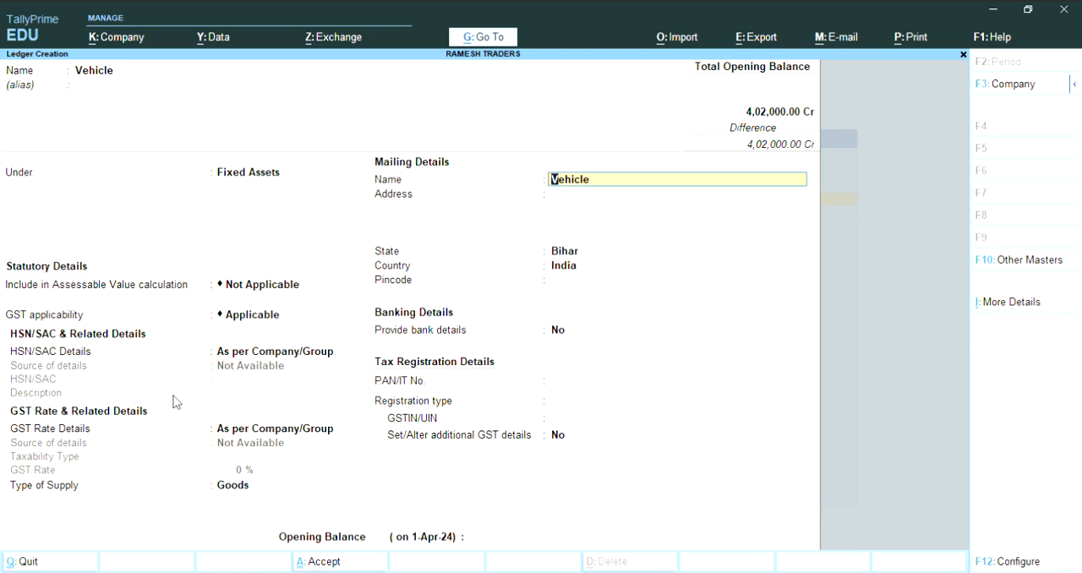
key("Return")
key("Return")
key("Return")
key("Return")
key("Return")
key("Return")
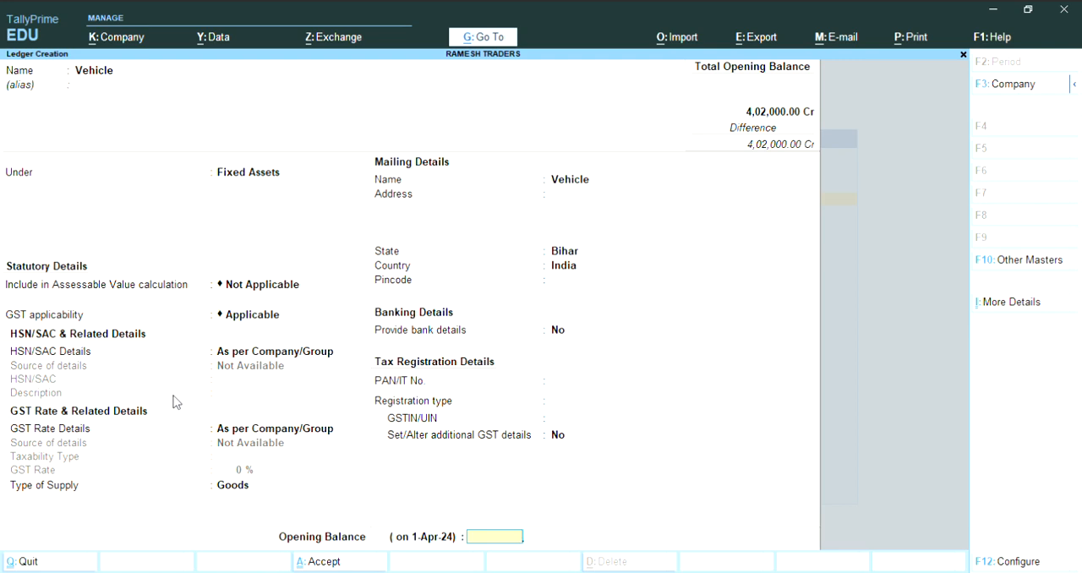
- Set the Vehicle ledger's opening balance to 90,500 Dr and save the ledger
type("90580")
key("BackSpace")
key("BackSpace")
type("00")
key("Return")
key("Return")
key("Return")
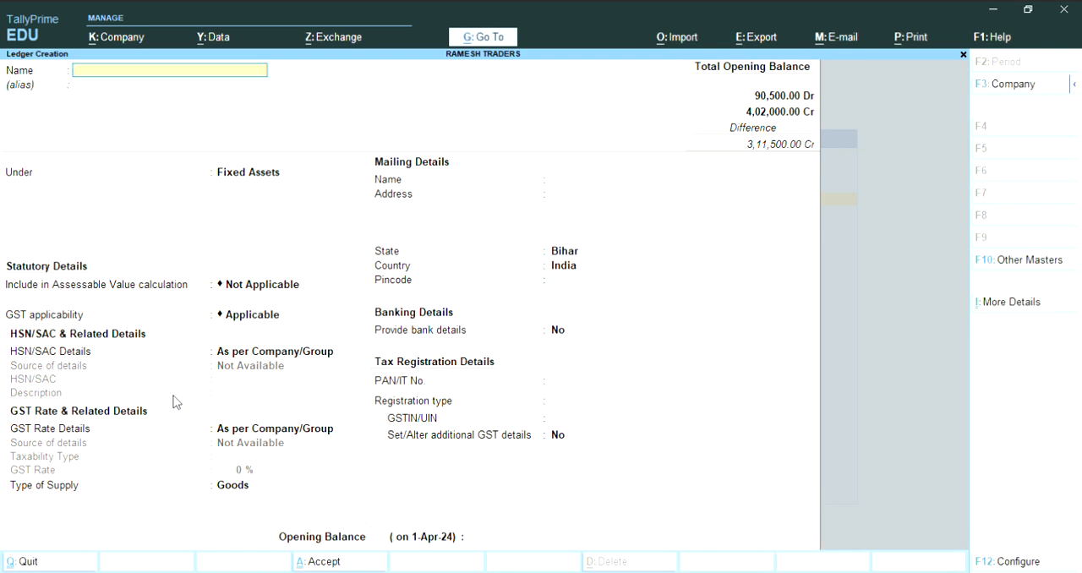
- Name the next ledger Machinery and keep it under the Fixed Assets group
type("Machiner")
type("y")
key("Return")
key("Return")
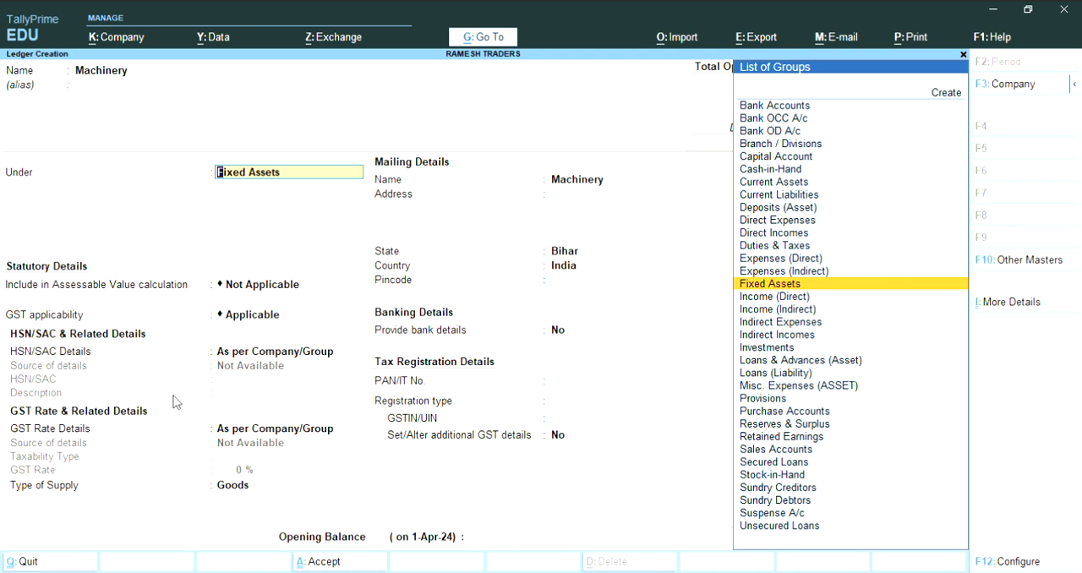
key("Return")
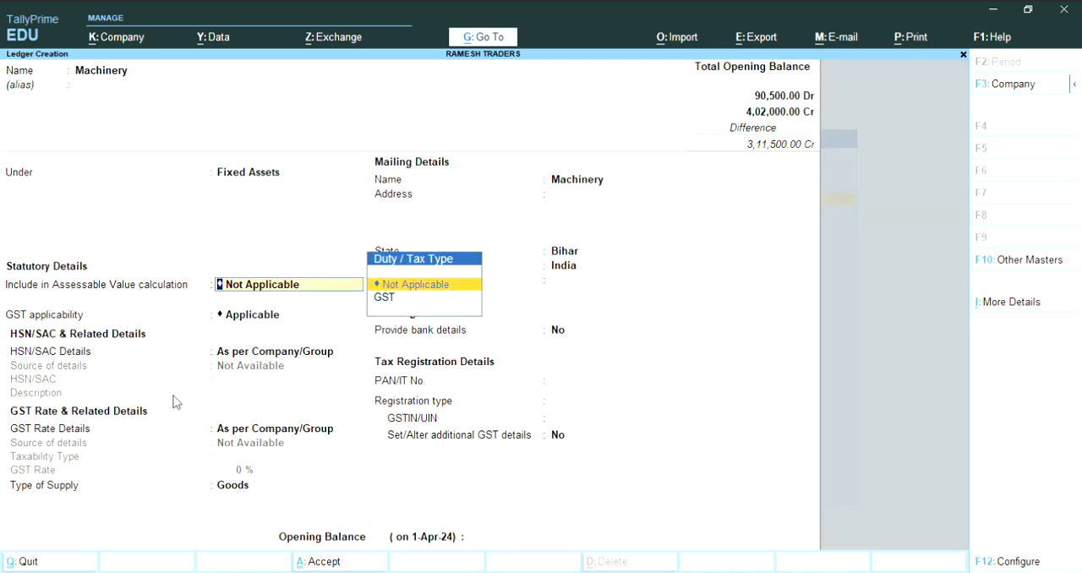
- Accept the Machinery ledger's default details, set its opening balance to 1,12,000 Dr, and save the ledger
key("Return")
key("Return")
key("Return")
key("Return")
key("Return")
key("Return")
key("Return")
key("Return")
key("Return")
key("Return")
key("Return")
key("Return")
key("Return")
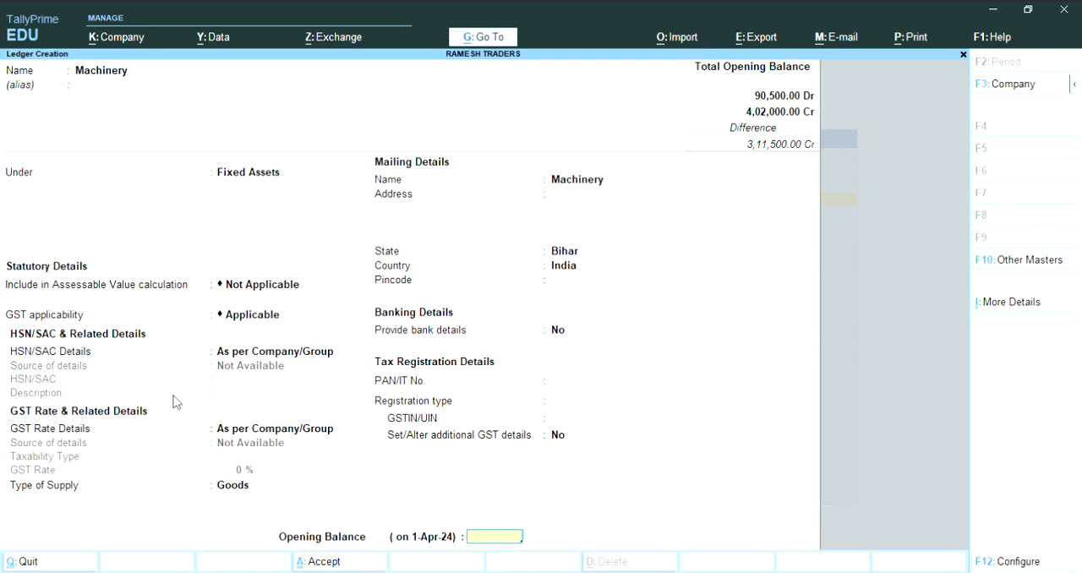
type("1,12,000")
key("Return")
key("Return")
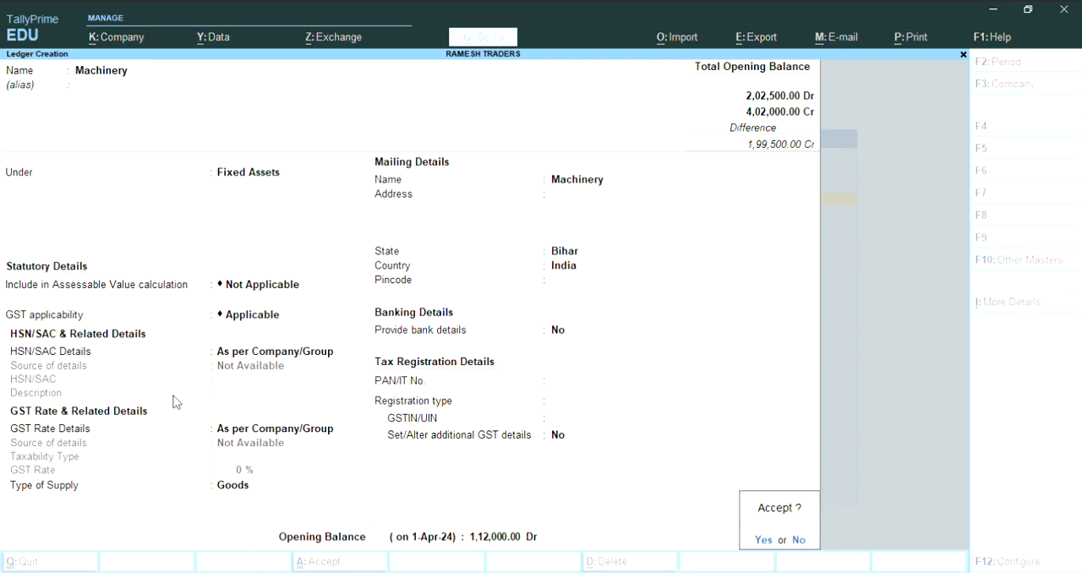
key("Return")
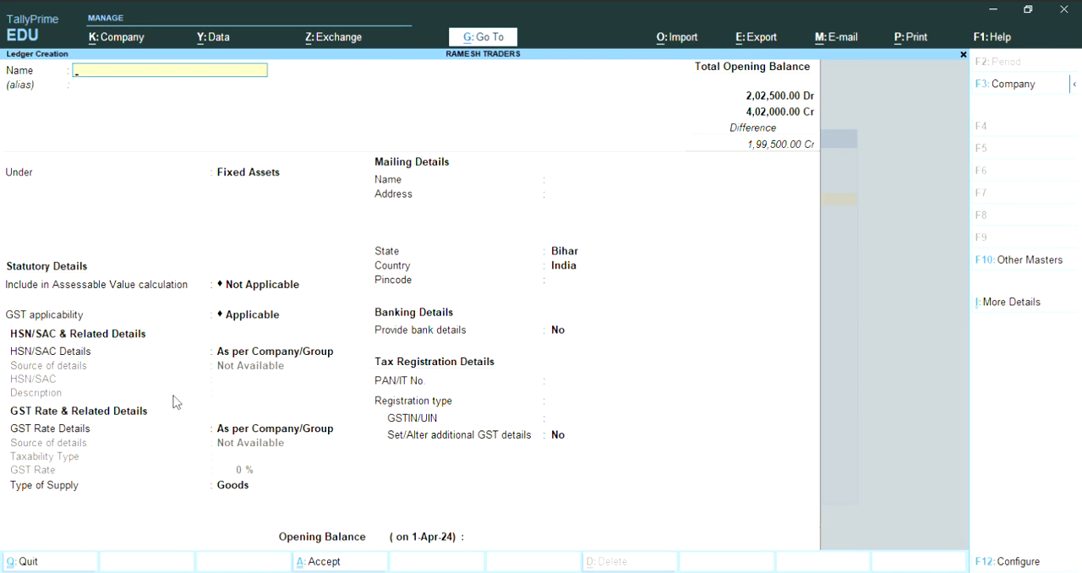
- Quit ledger creation and open the Cash ledger for alteration
key("Escape")
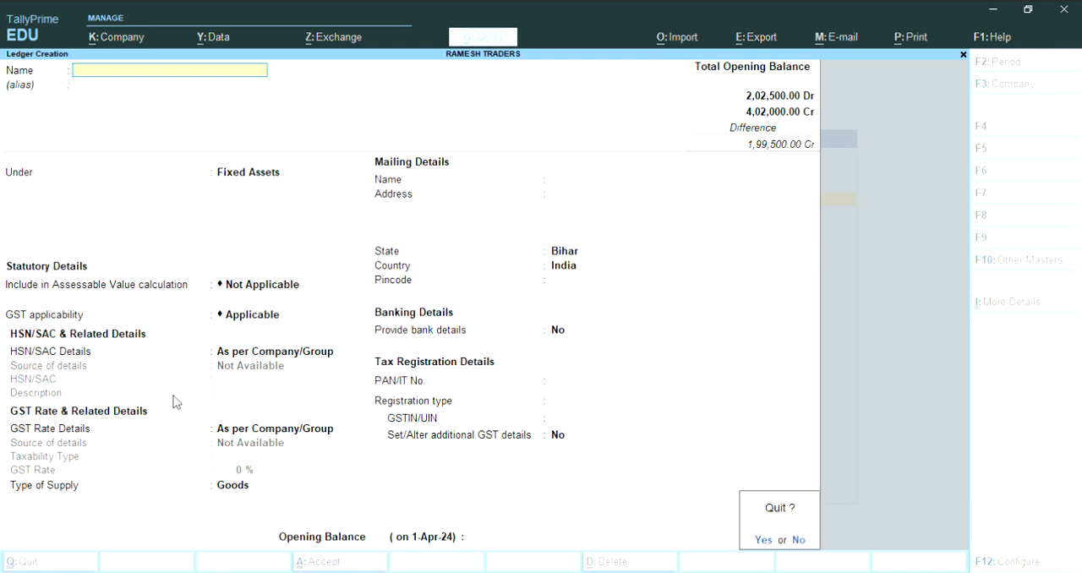
key("y")
key("Escape")
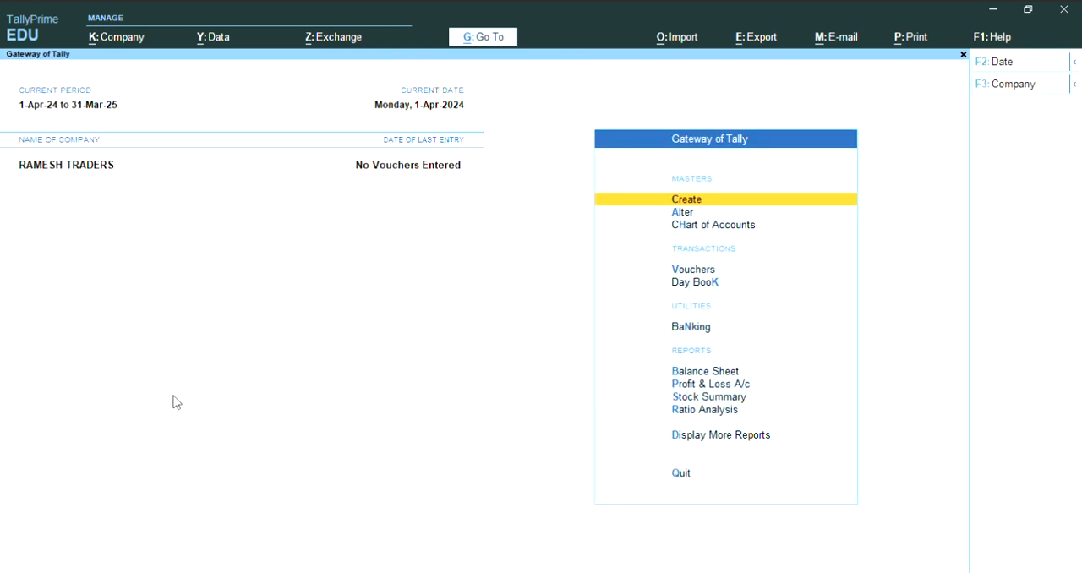
key("Down")
key("Return")
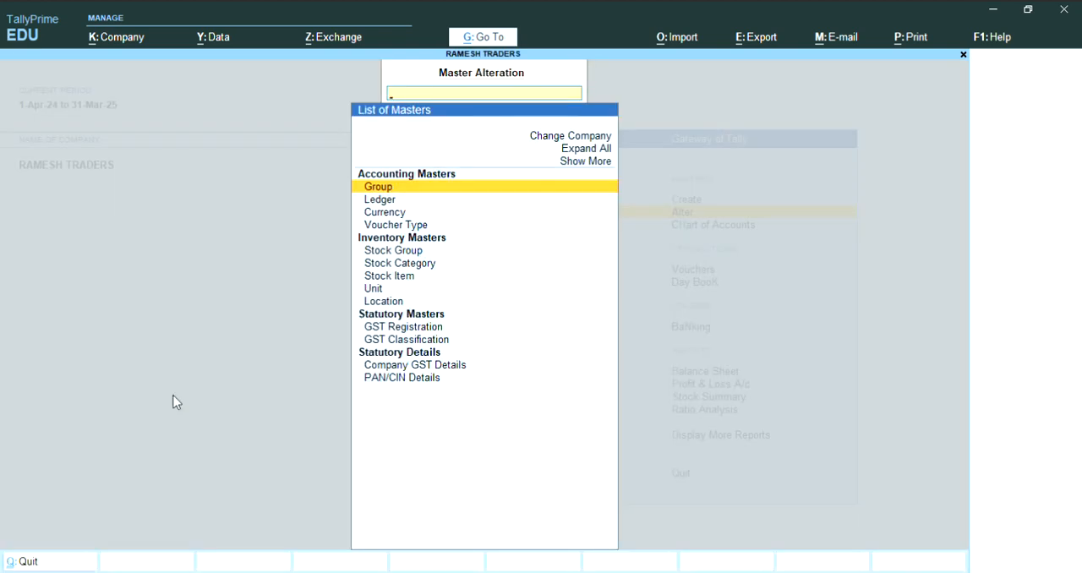
key("Down")
key("Return")
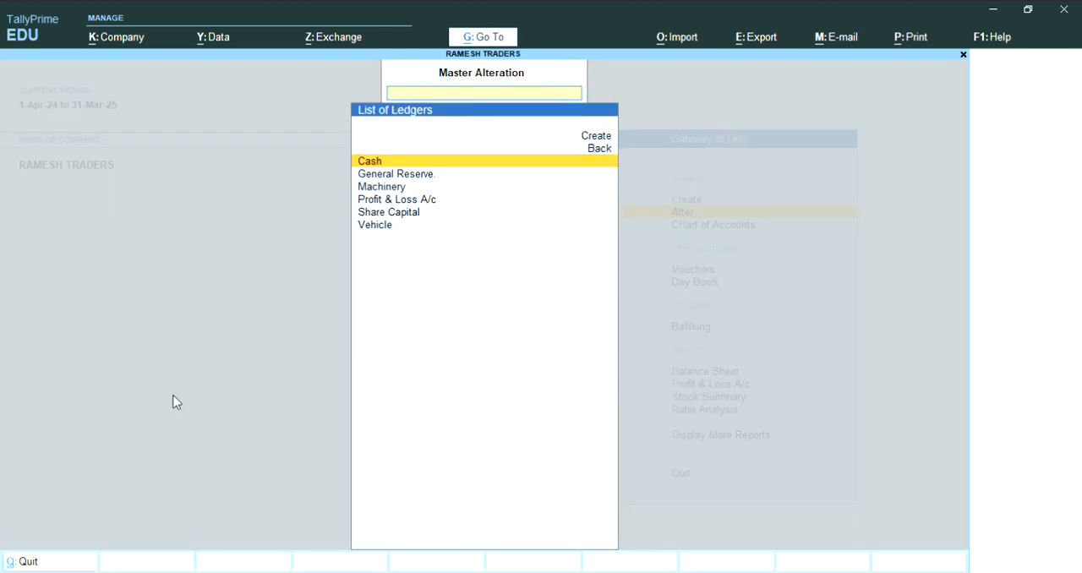
key("Down")
key("Down")
key("Up")
key("Up")
key("Return")
key("Return")
key("Return")
key("Return")
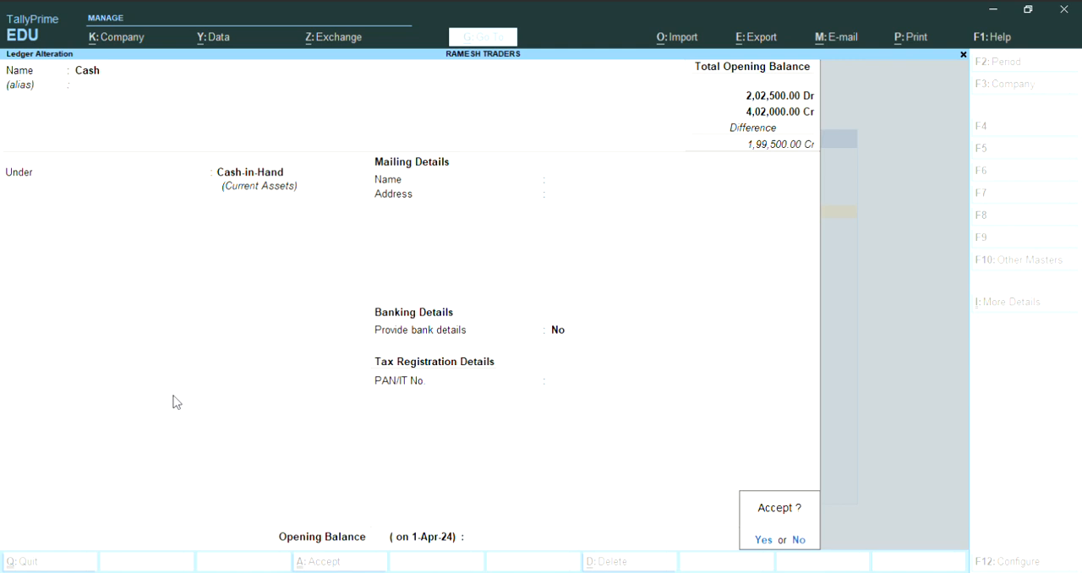
- Set the Cash ledger's opening balance to 16,200 Dr and save the ledger
key("Escape")
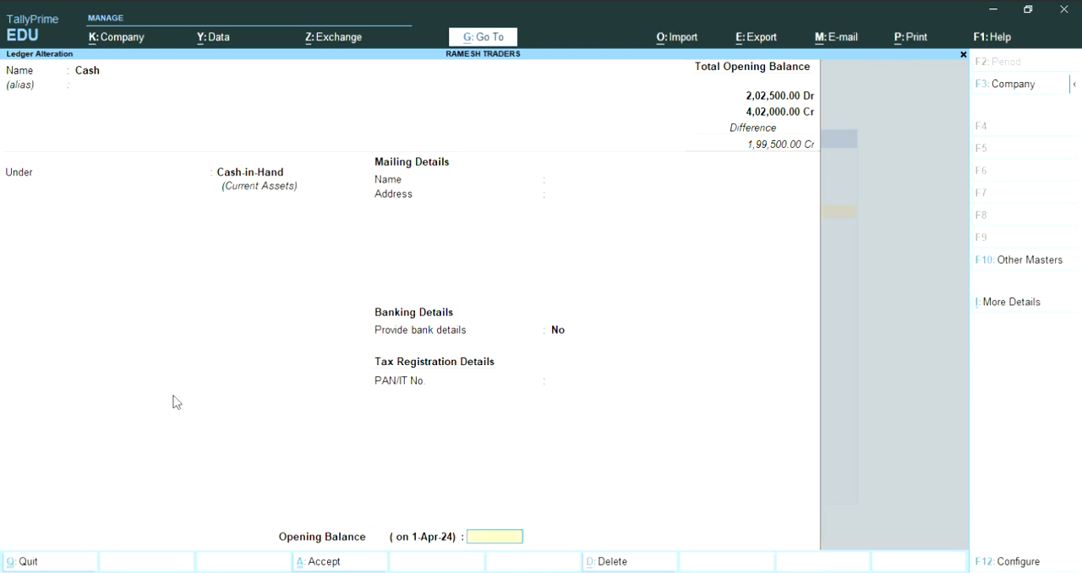
type("16200")
key("Return")
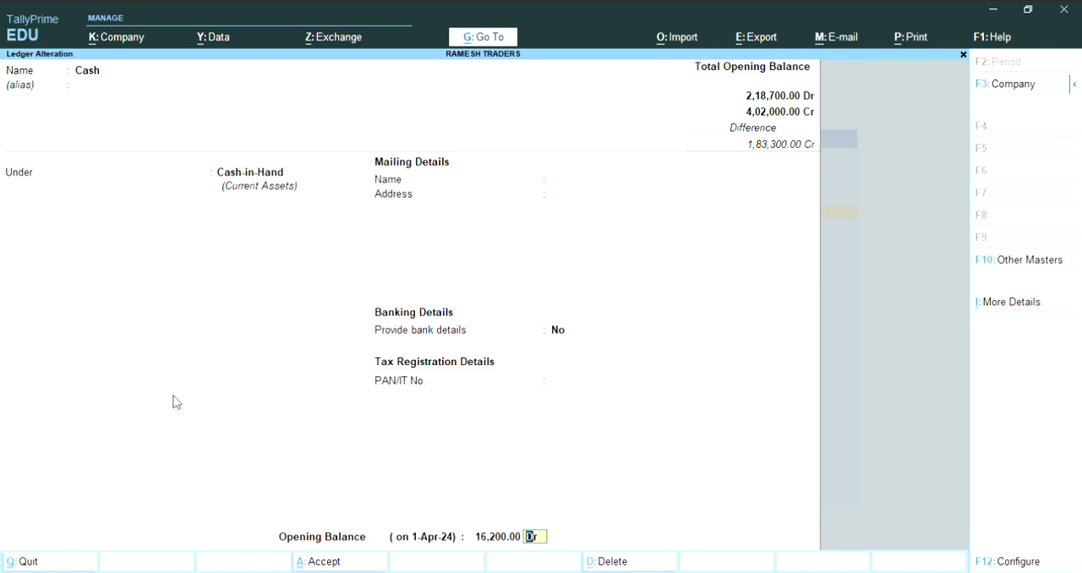
key("Return")
key("Return")
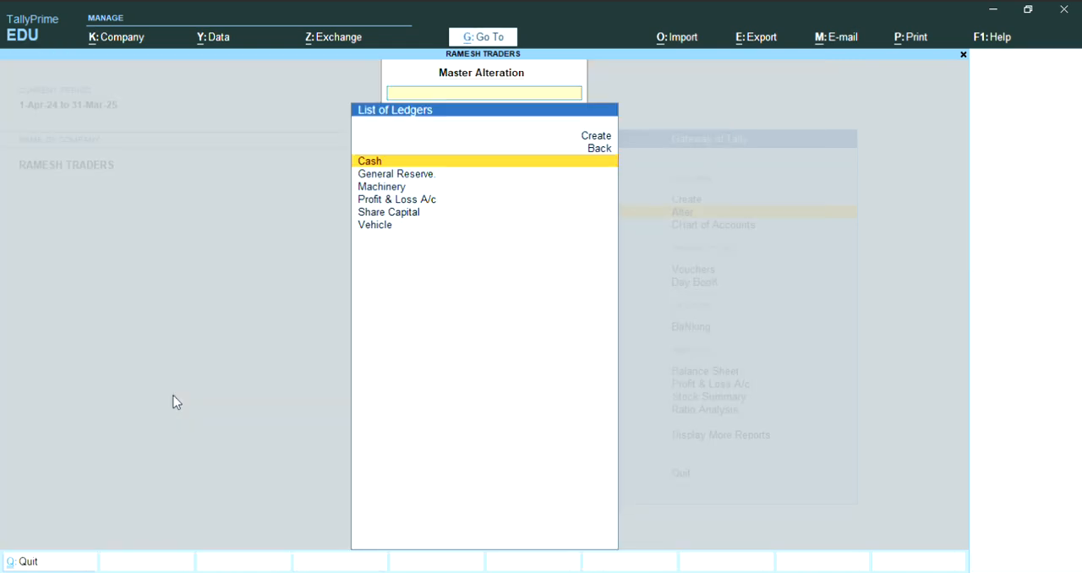
- Leave master alteration and start creating a new ledger
key("Escape")
key("Escape")
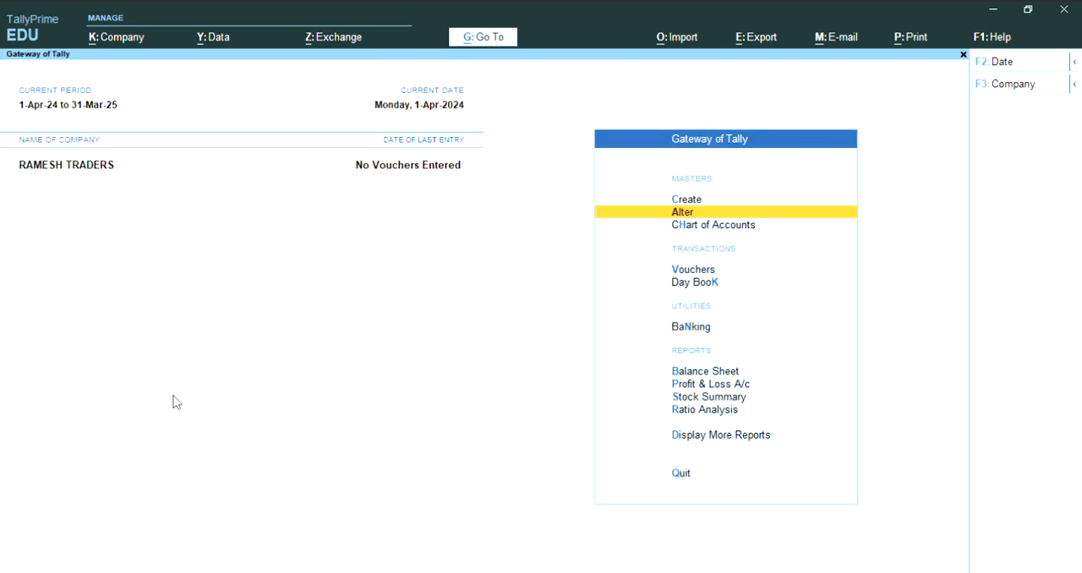
key("Up")
key("Return")
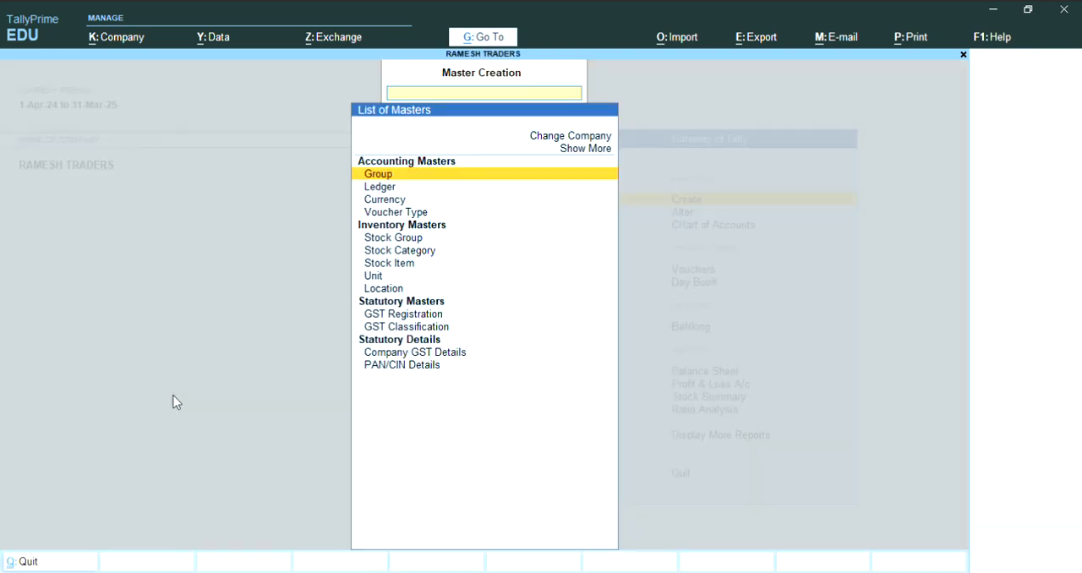
key("Down")
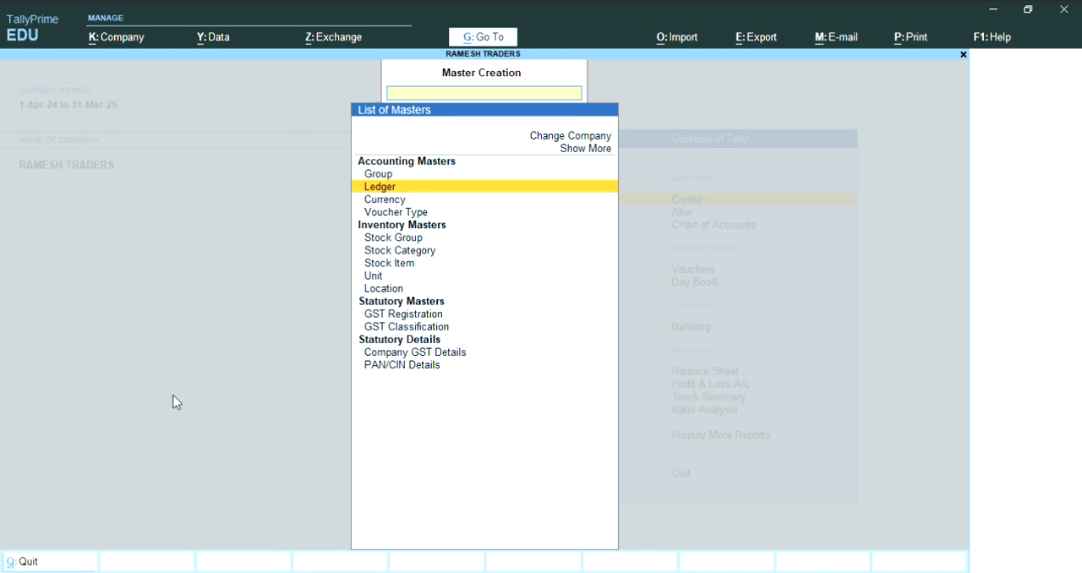
key("Return")
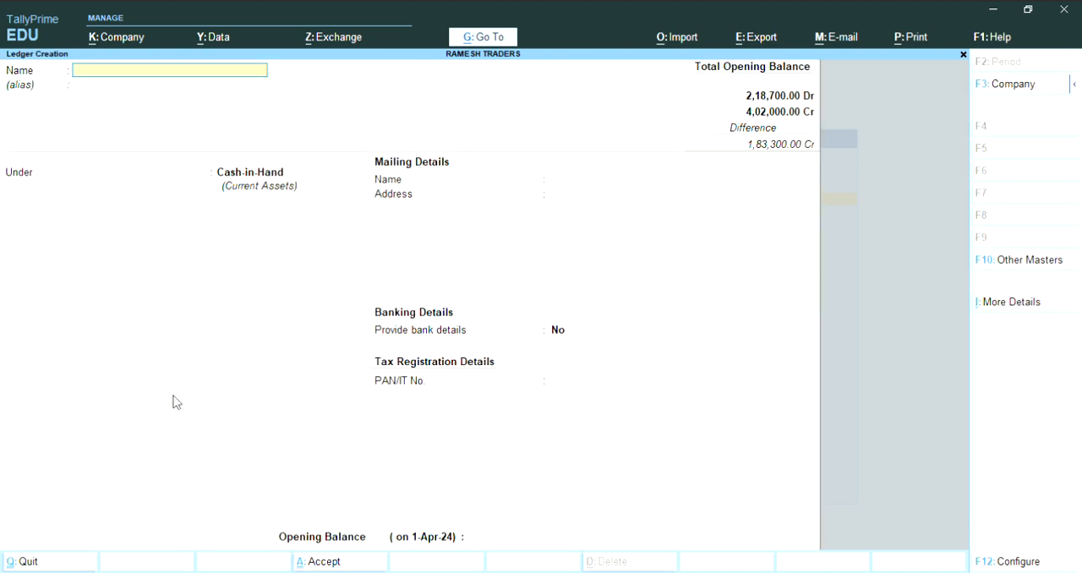
- Name the new ledger Petty Cash and keep it under the Cash-in-Hand group
type("Petty Cash")
key("Return")
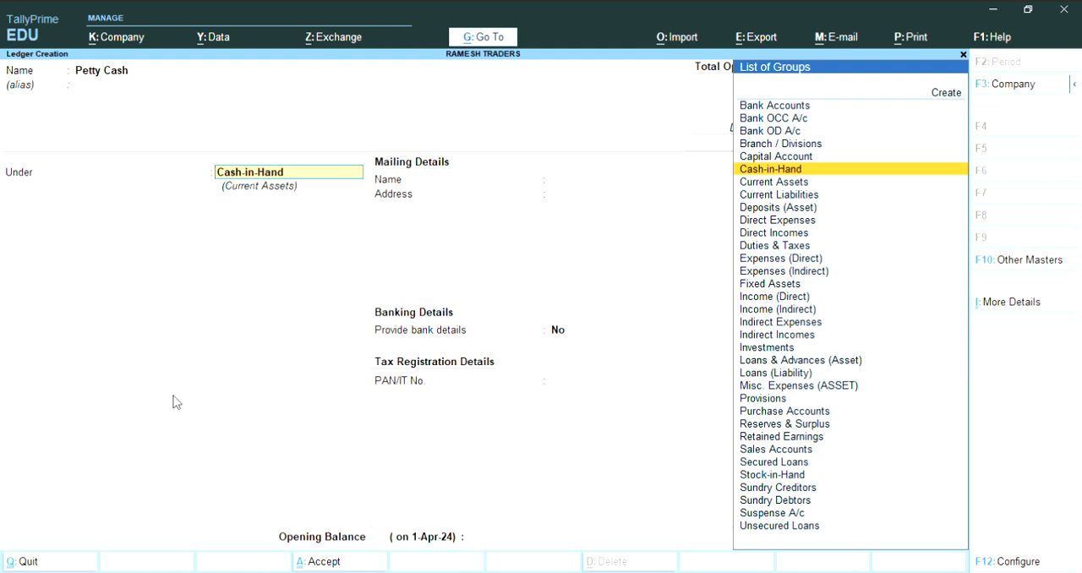
key("Return")
key("Return")
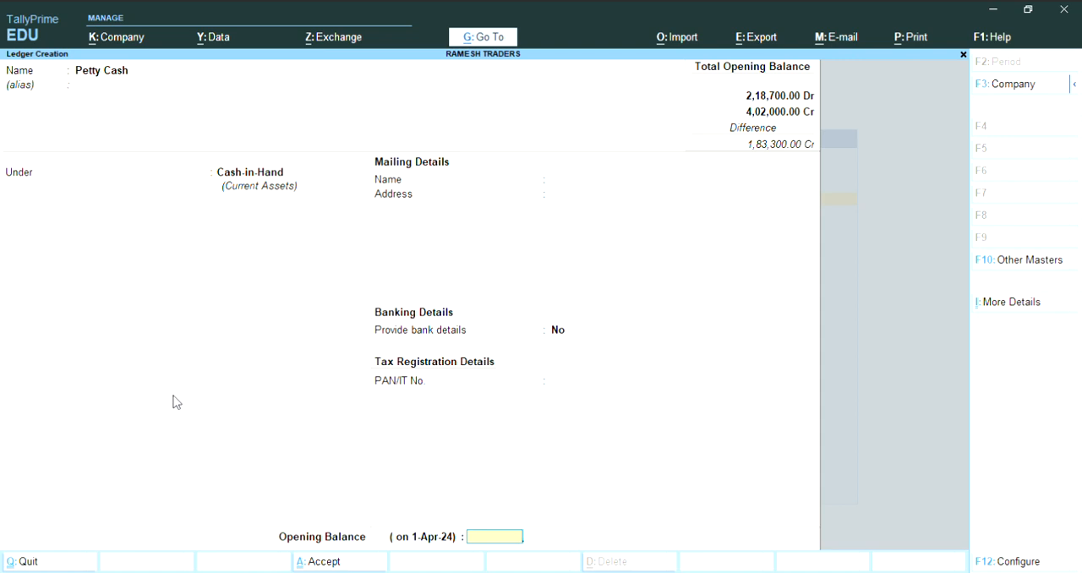
- Set the Petty Cash ledger's opening balance to 1,000 Dr and save the ledger
type("1000")
key("Return")
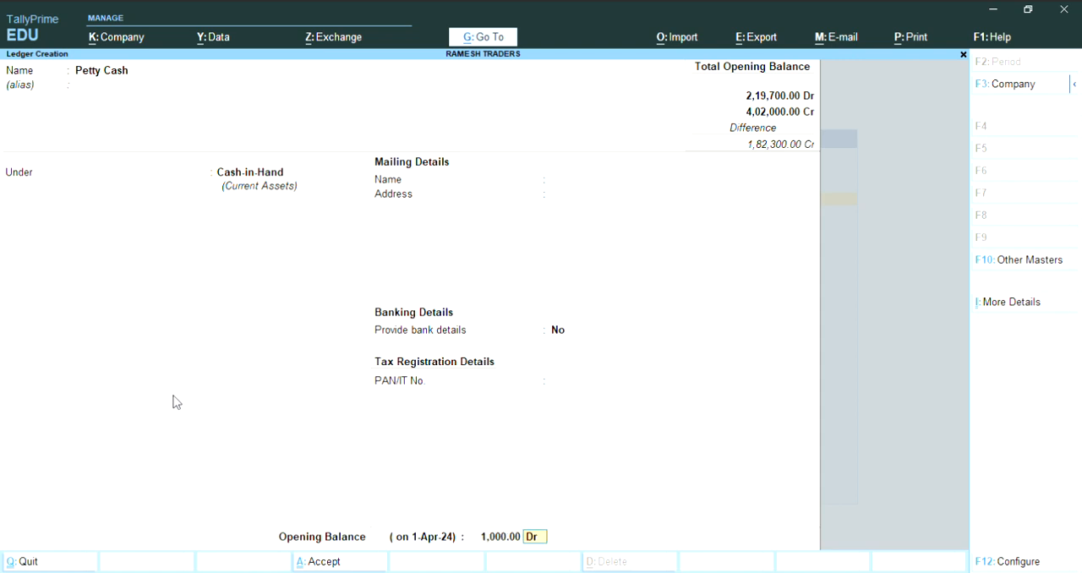
key("Return")
key("Return")
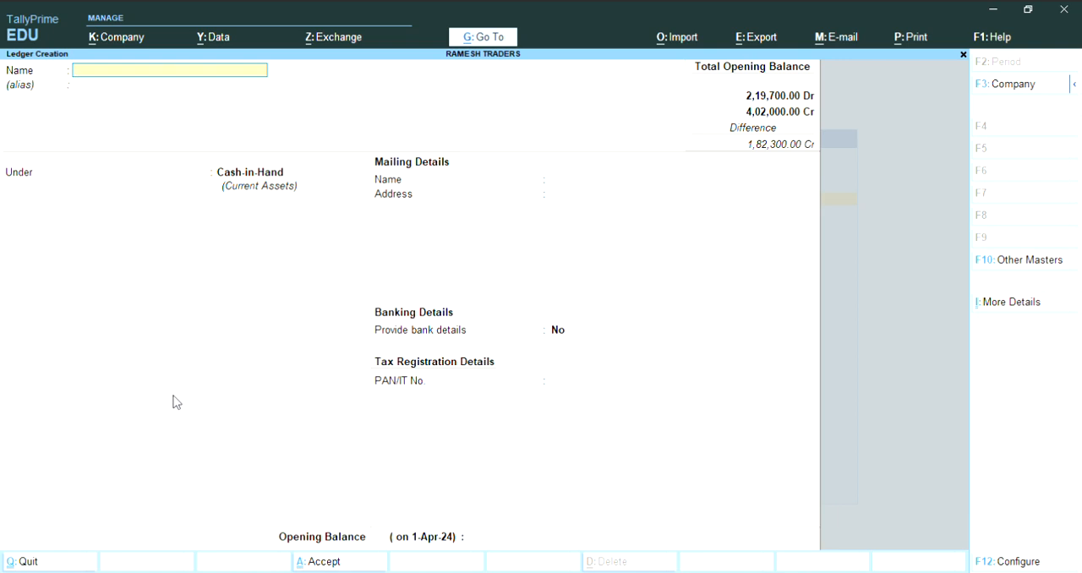
- Name the next ledger as a loan from the individual lender and place it under the Unsecured Loans group
type("Loan From Anil")
key("Return")
key("Return")
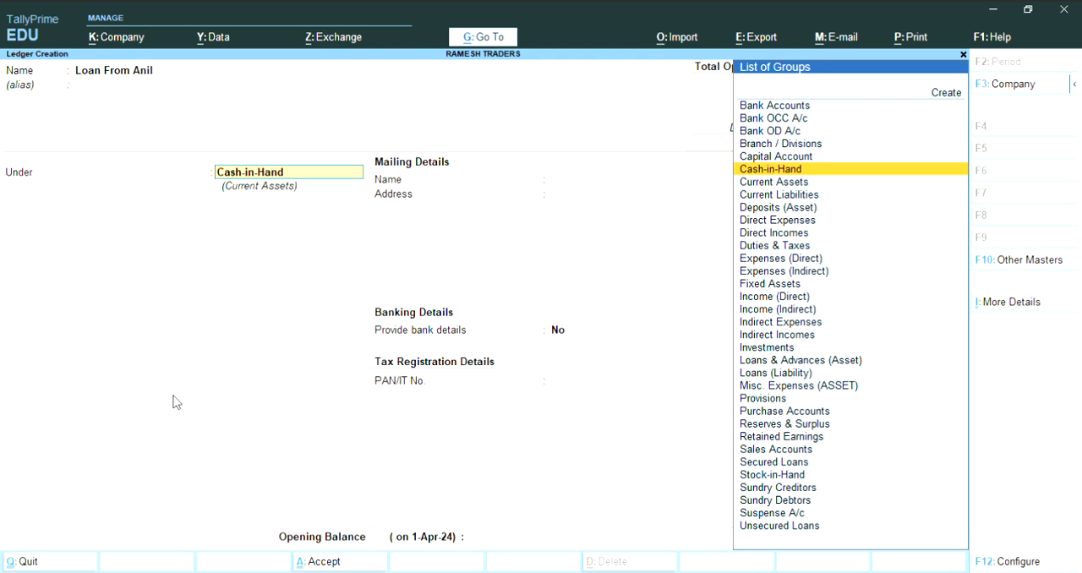
type("U")
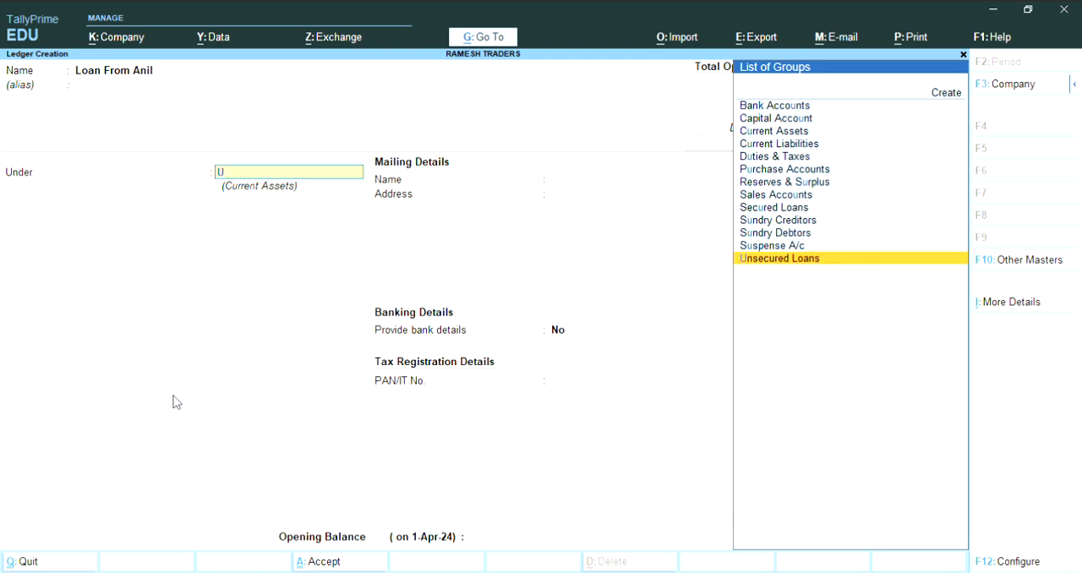
type("nsecured")
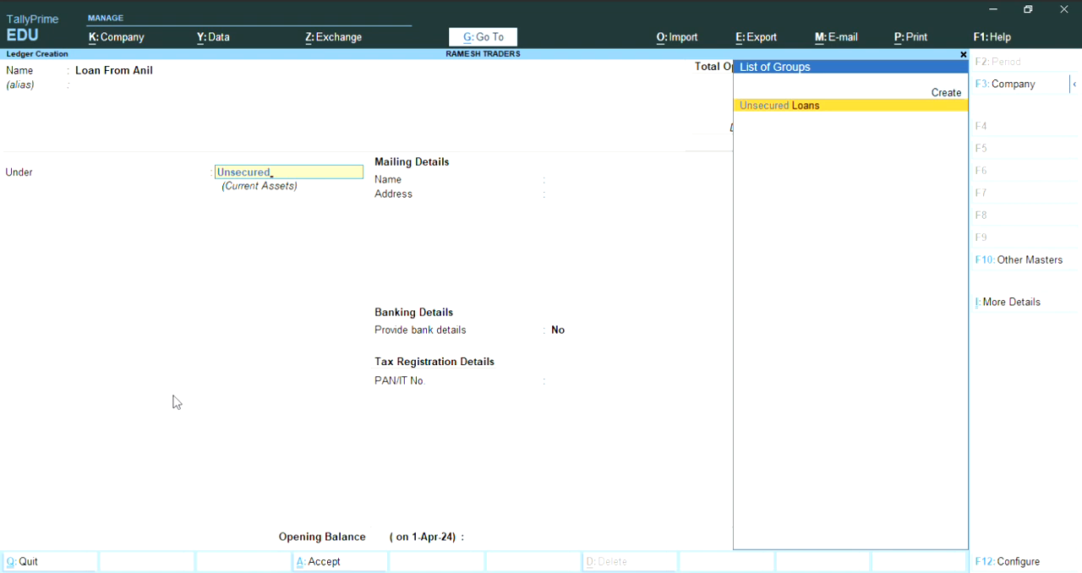
key("Return")
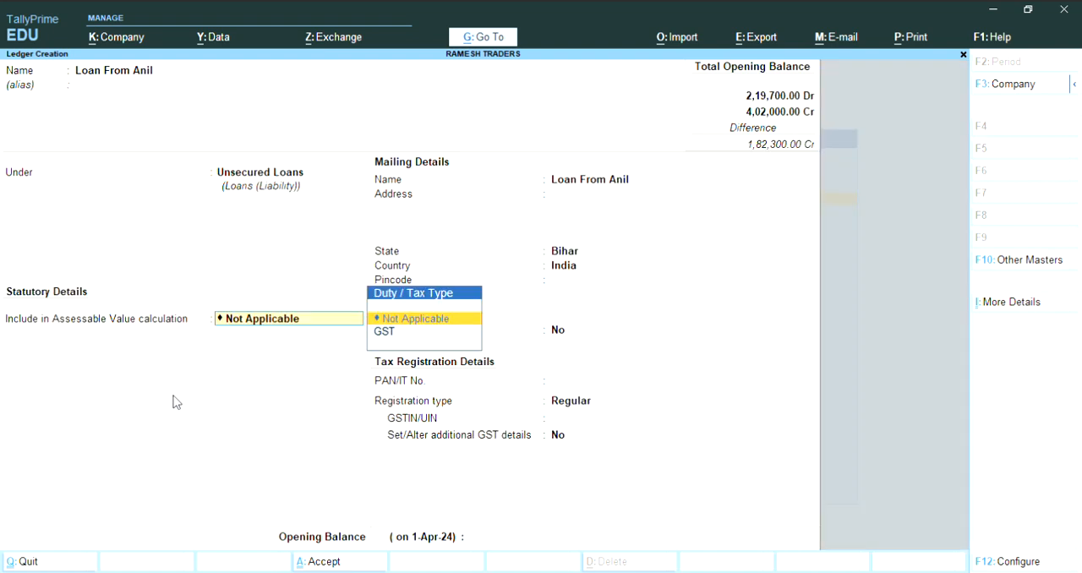
- Keep the unsecured loan ledger's defaults: assessable value Not Applicable, state Bihar, no bank details and Regular registration type
key("Return")
key("Return")
key("Return")
key("Return")
key("Return")
key("Return")
key("Return")
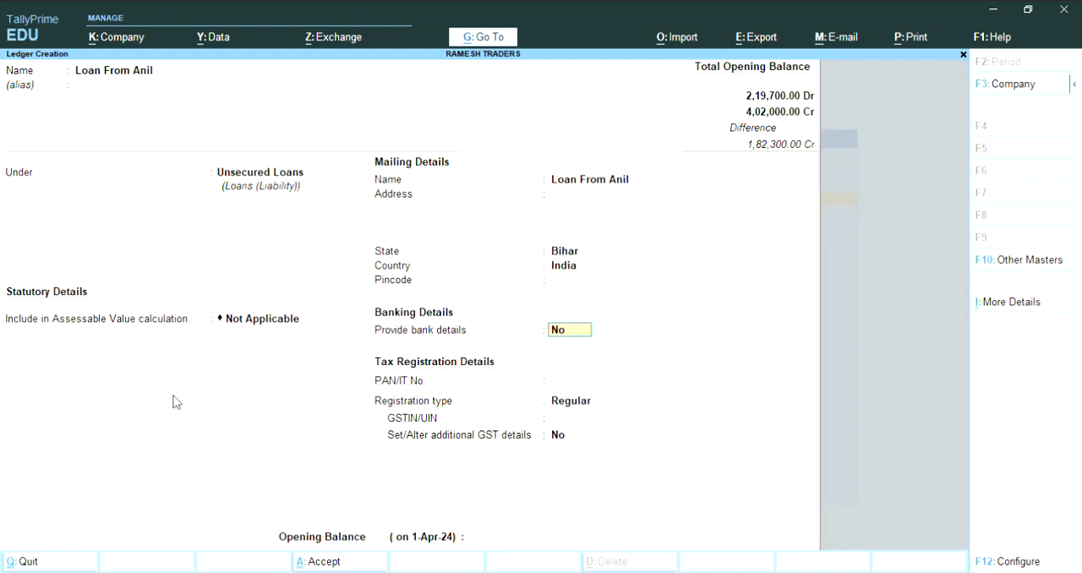
key("Return")
key("Return")
key("Return")
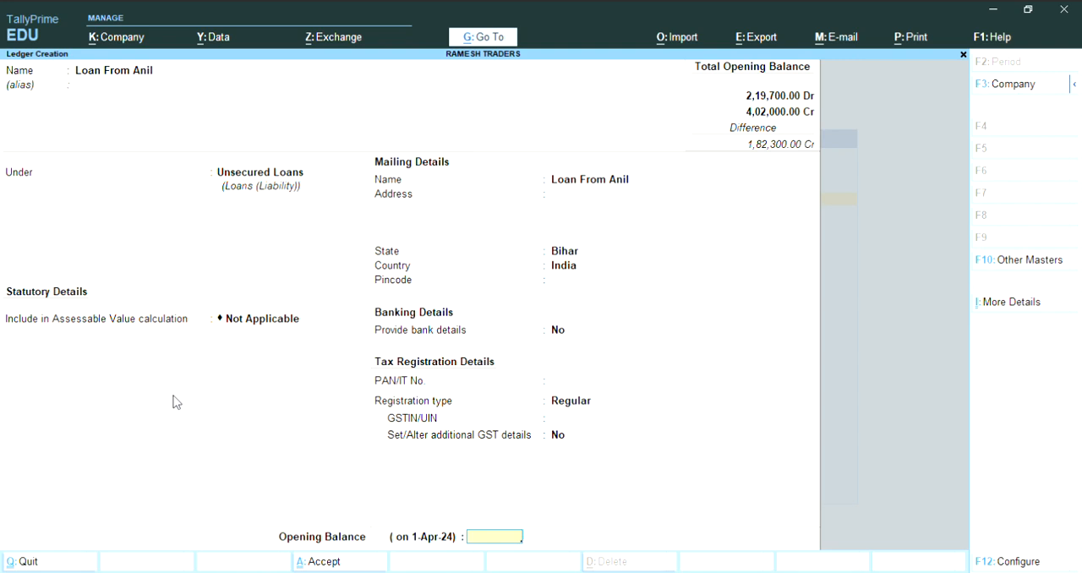
- Set the unsecured loan ledger's opening balance to 16,500 Cr and save the ledger
type("16500")
key("Return")
key("Return")
key("Return")
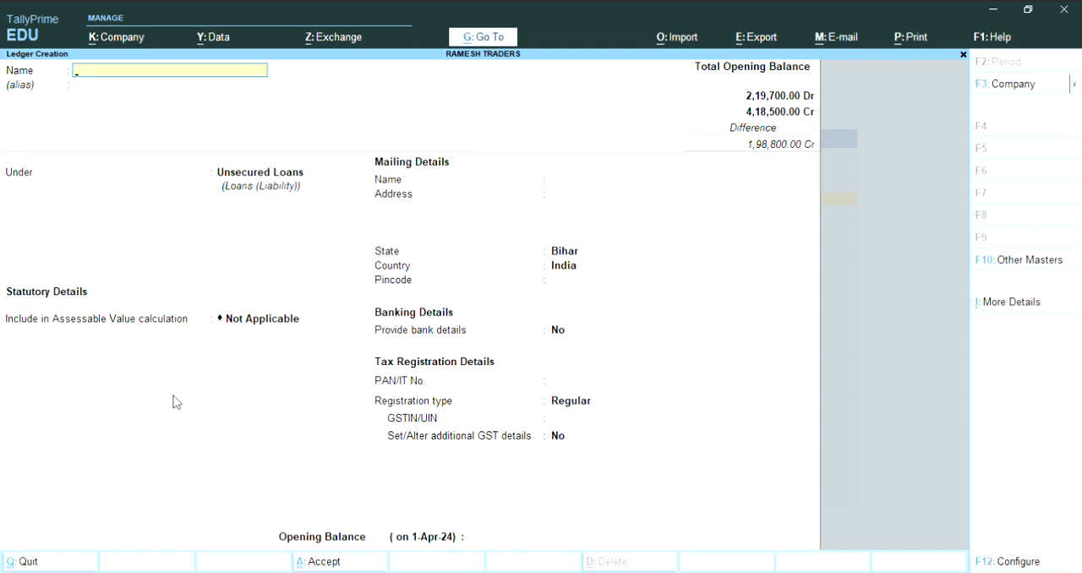
- Name the next ledger Loan From Hdfc and place it under the Secured Loans group
type("Loan From Hdfc")
key("Return")
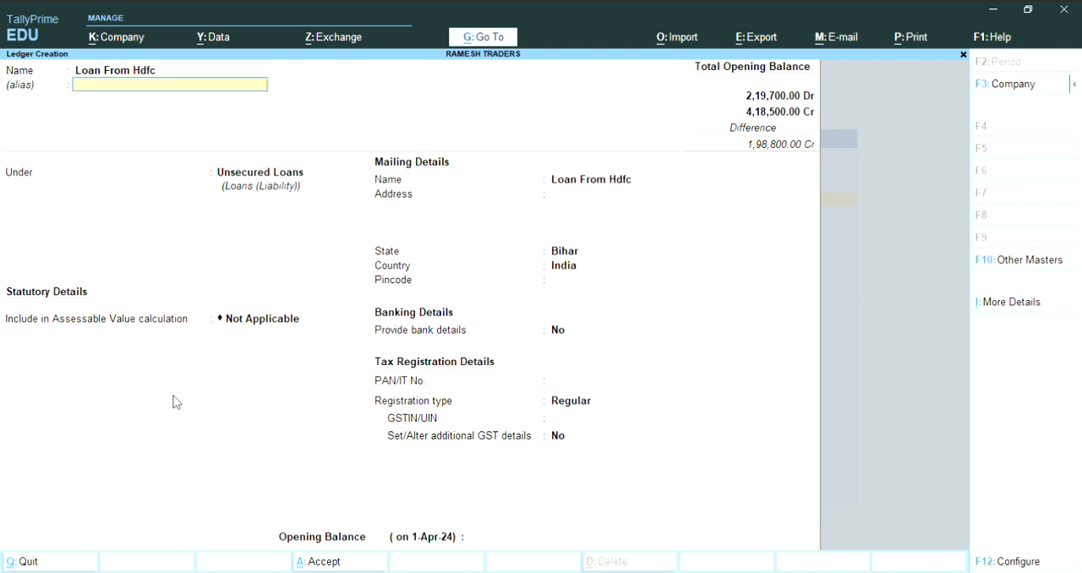
key("Return")
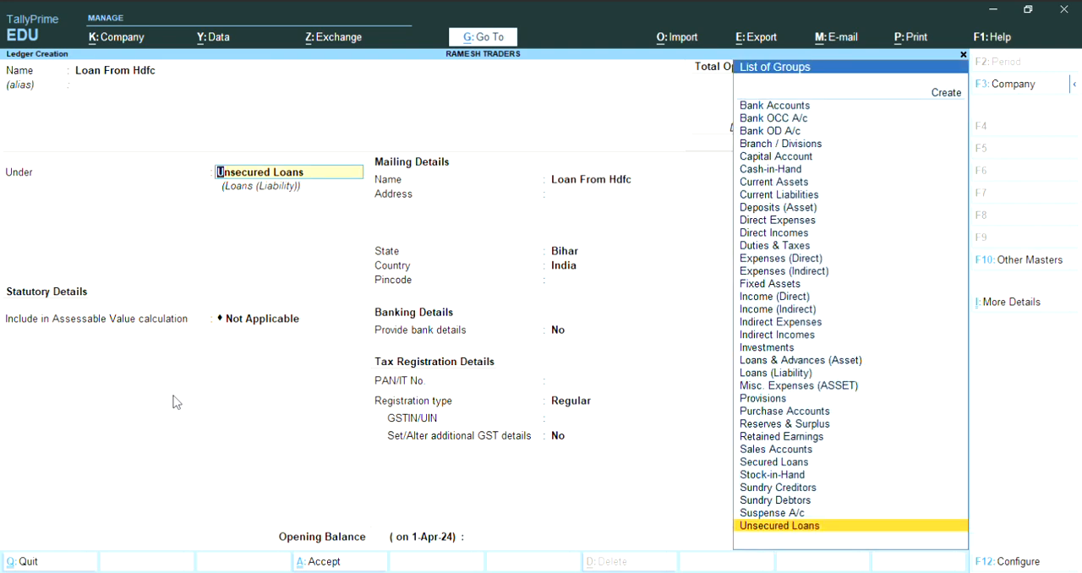
type("Secured")
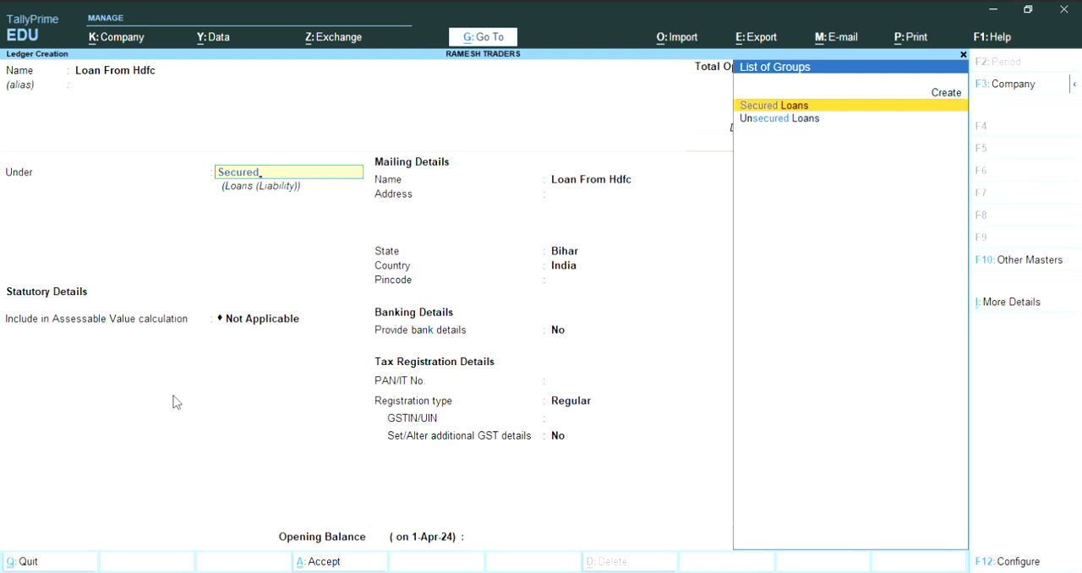
key("Return")
key("Return")
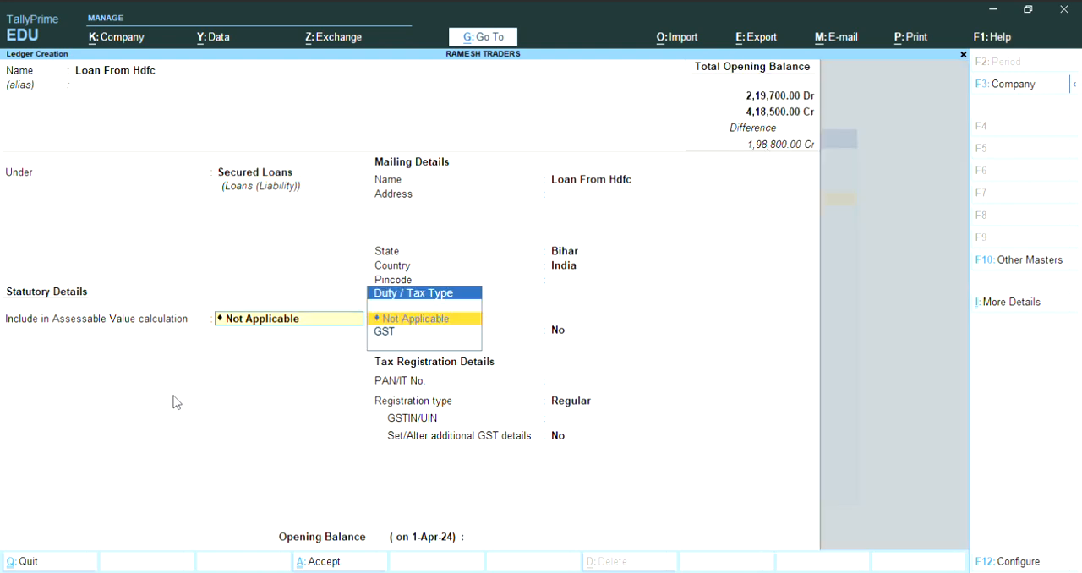
- Keep the Loan From Hdfc ledger's default statutory, mailing, banking and tax details, with state Bihar and registration type Regular
key("Return")
key("Return")
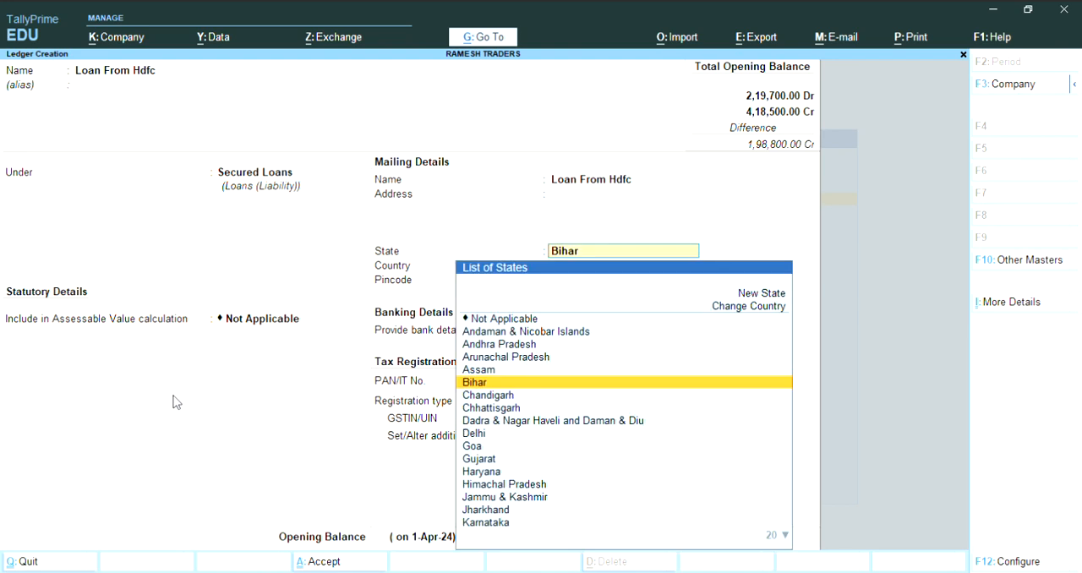
key("Return")
key("Return")
key("Return")
key("Return")
key("Return")
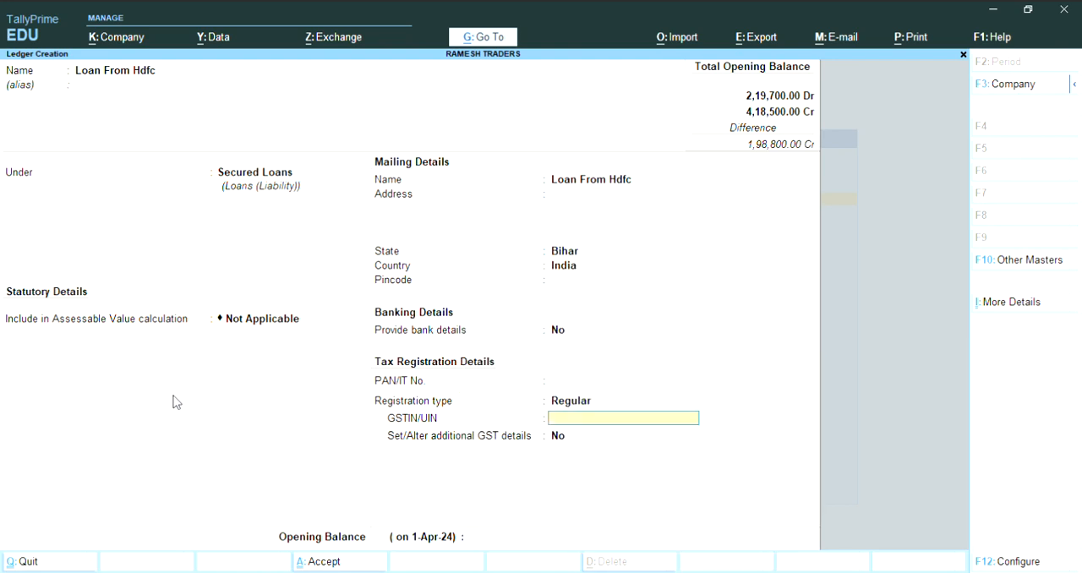
key("Return")
key("Return")
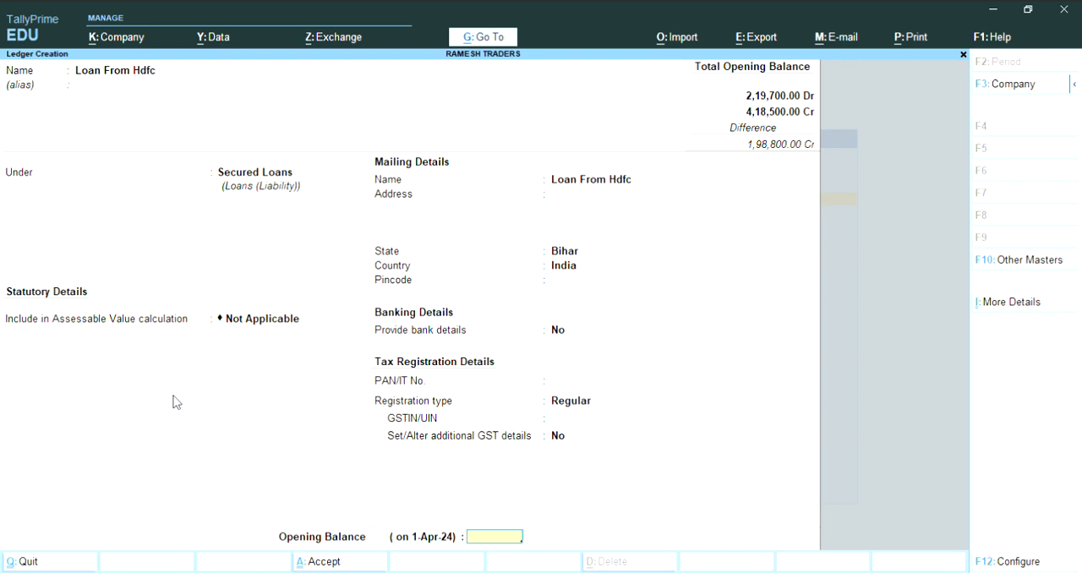
- Set the Loan From Hdfc ledger's opening balance to 1,15,000 Cr and save the ledger
type("1,15,000")
key("Return")
key("Return")
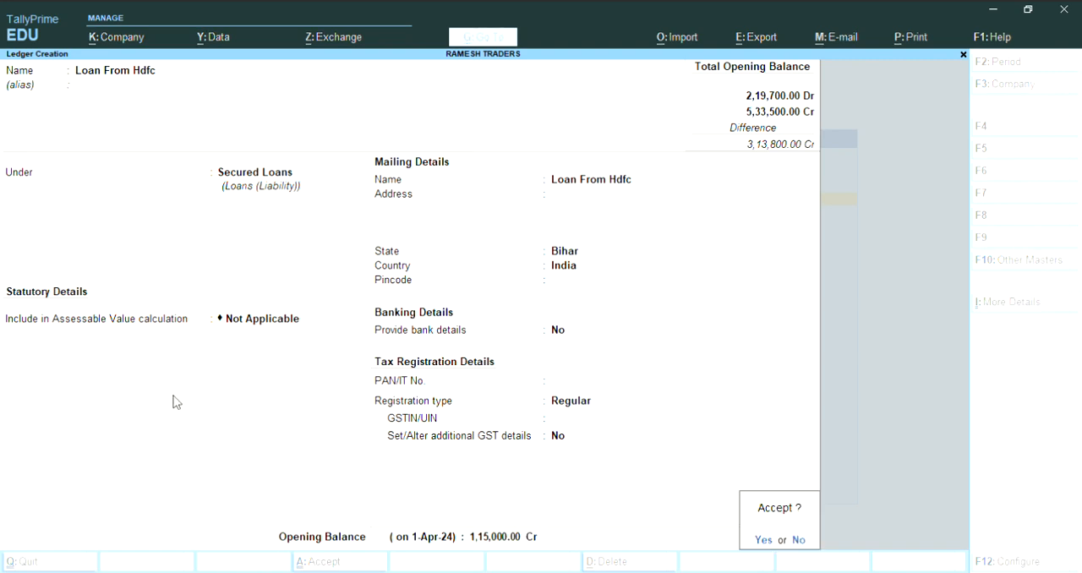
key("Return")
- Name the next ledger Furniture and place it under the Fixed Assets group
type("Furni")
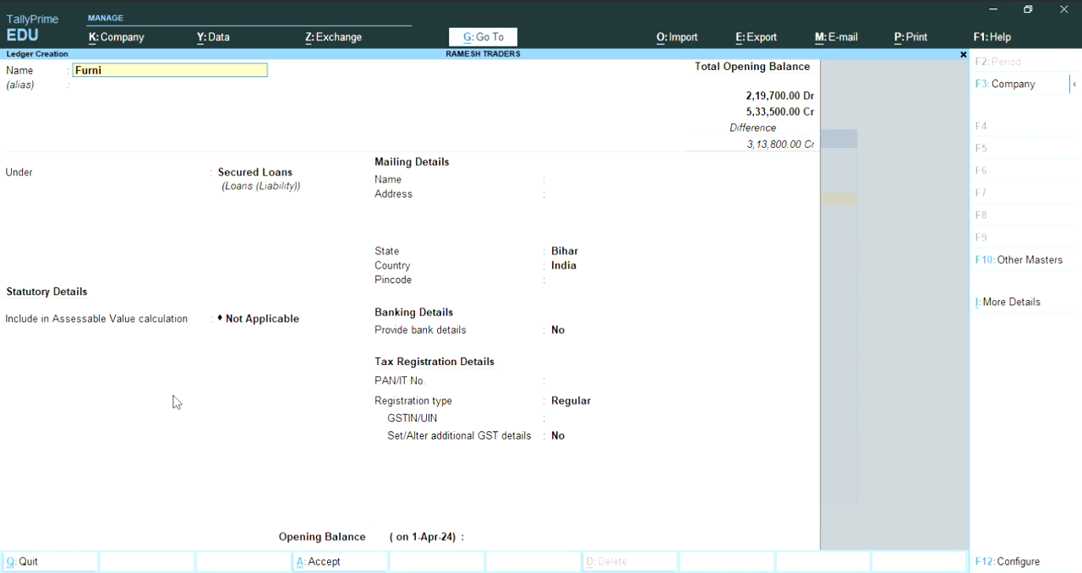
type("ture")
key("Return")
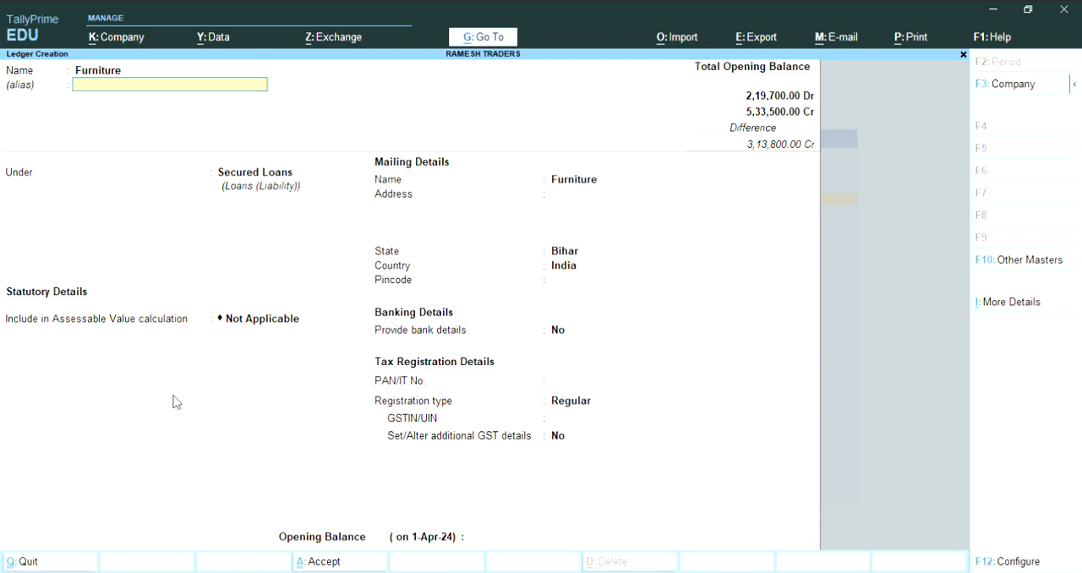
key("Return")
type("F")
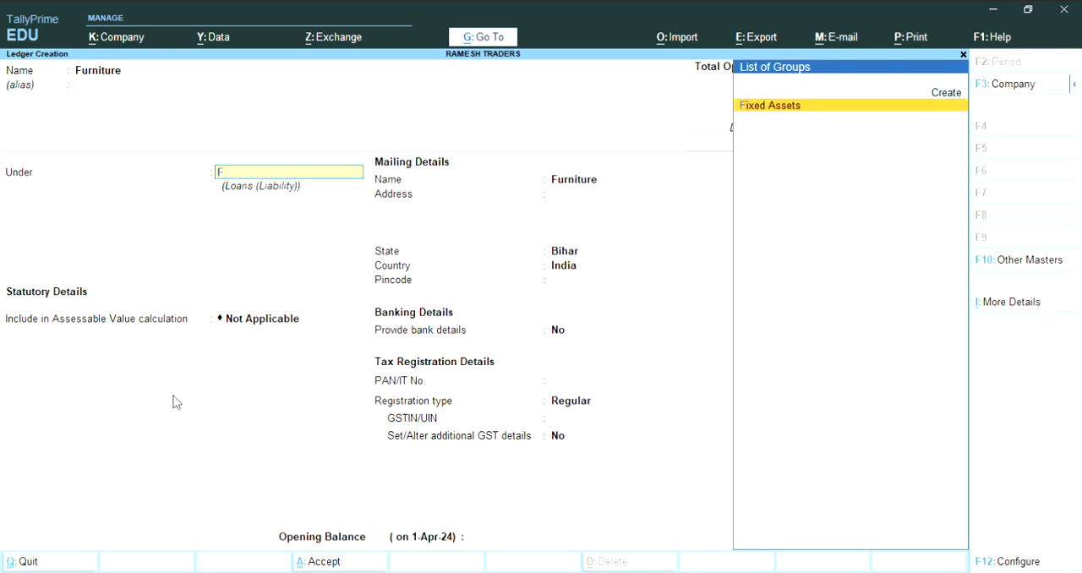
type("ixed Ass")
key("Return")
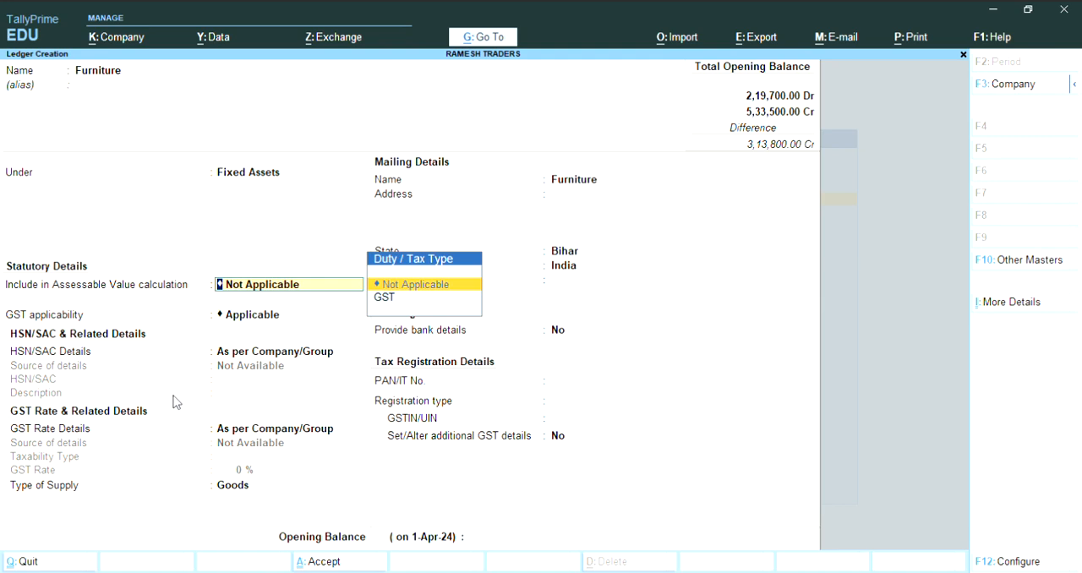
- Keep the Furniture ledger's default statutory, GST, mailing, banking and tax details, with GST applicability Applicable and state Bihar
key("Return")
key("Return")
key("Return")
key("Return")
key("Return")
key("Return")
key("Return")
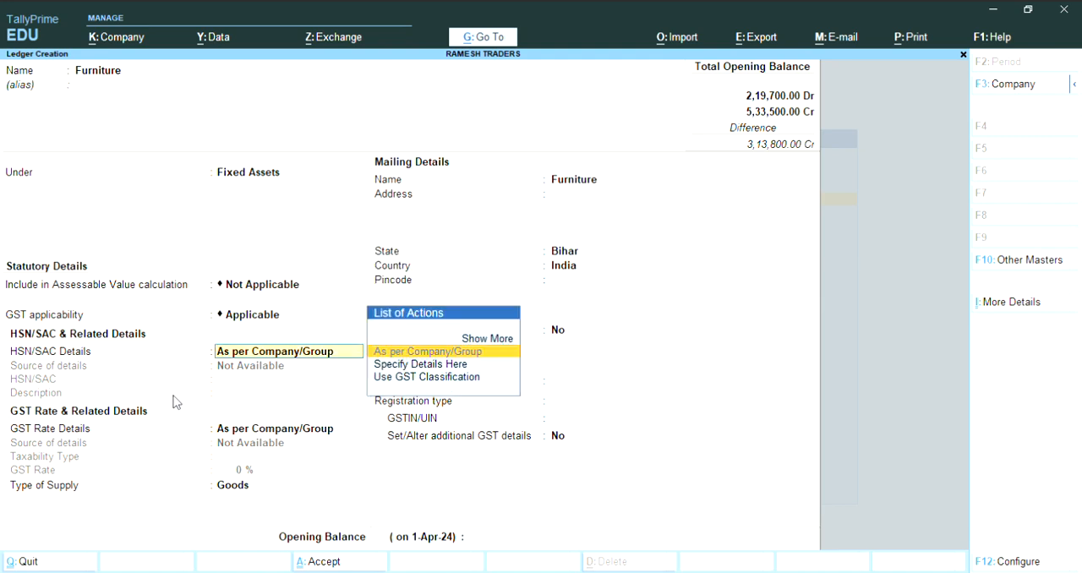
key("Return")
key("Return")
key("Return")
key("Return")
key("Return")
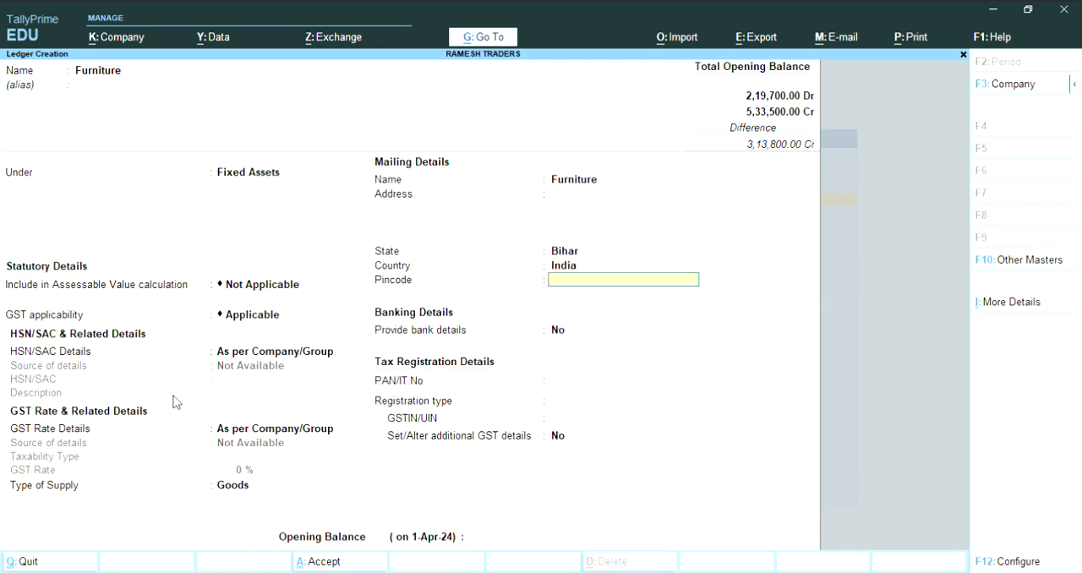
key("Return")
key("Return")
key("Return")
key("Escape")
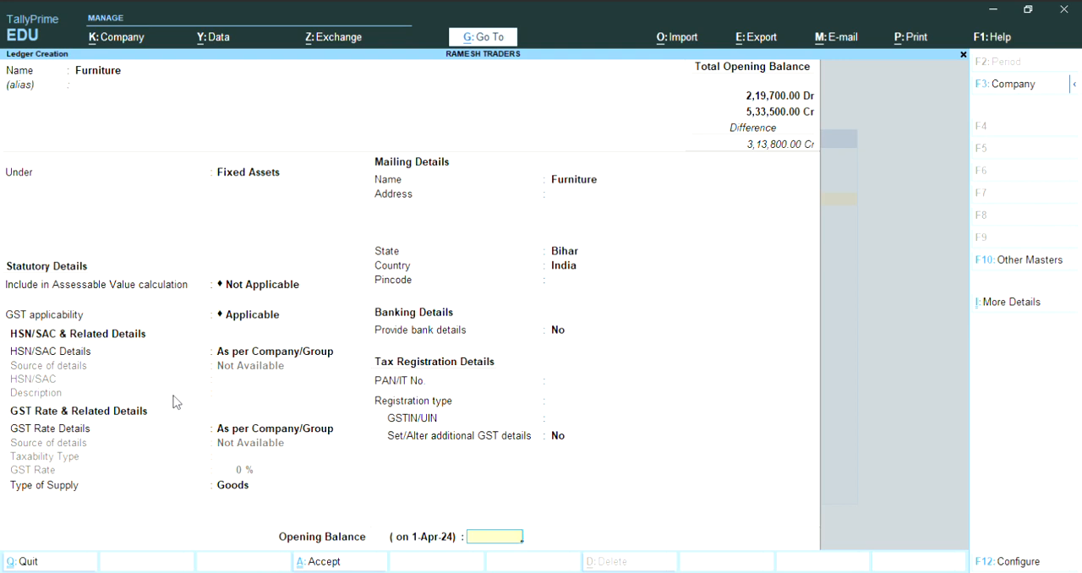
- Set the Furniture ledger's opening balance to 1,10,000 Dr and save the ledger
type("1,10,000")
key("Return")
key("Return")
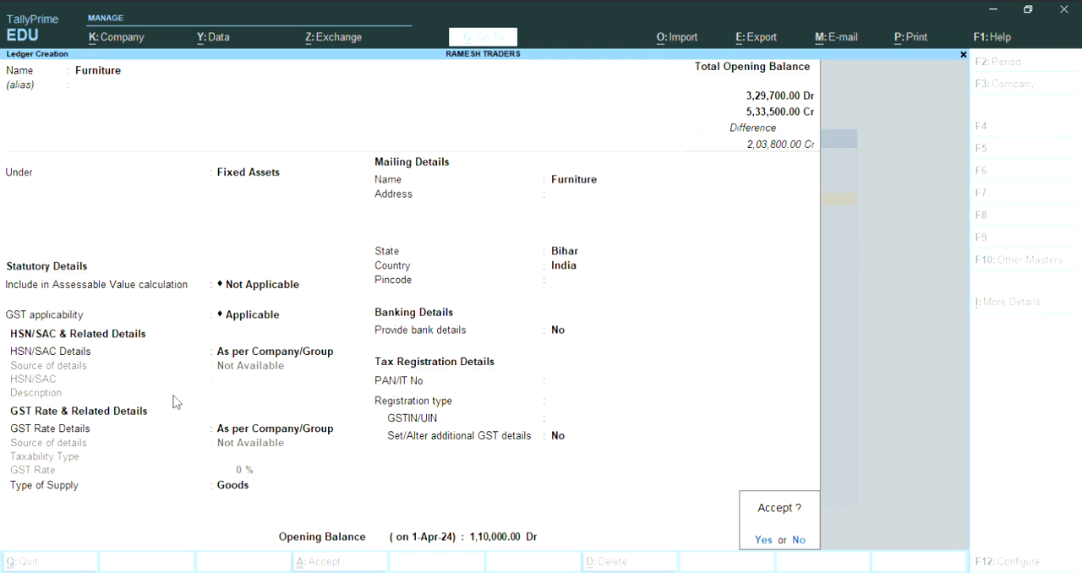
key("Return")
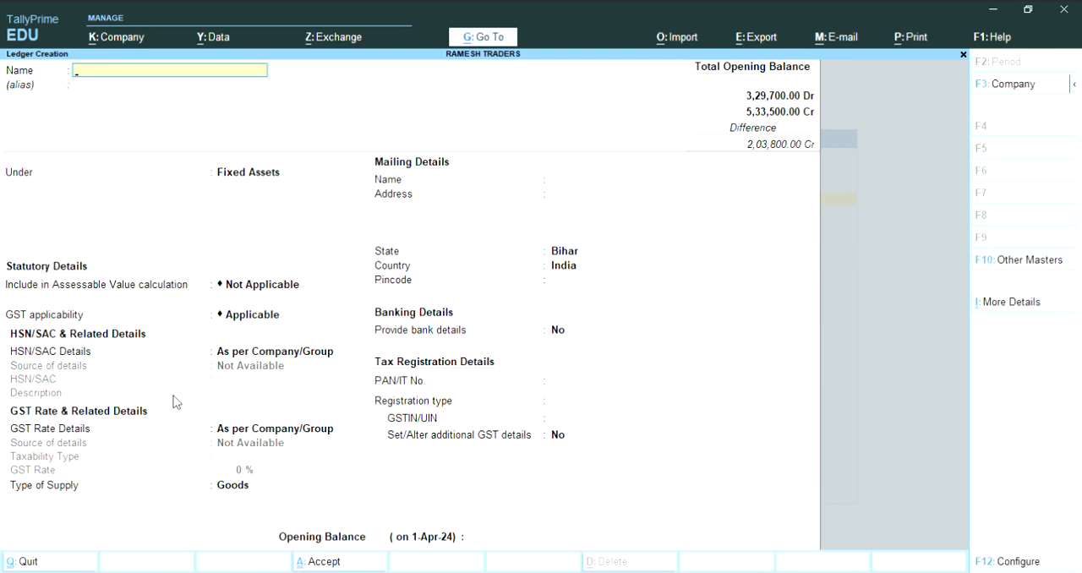
- Name the next ledger Corporation Bank and place it under the Bank Accounts group
type("Corporation Bank")
key("Return")
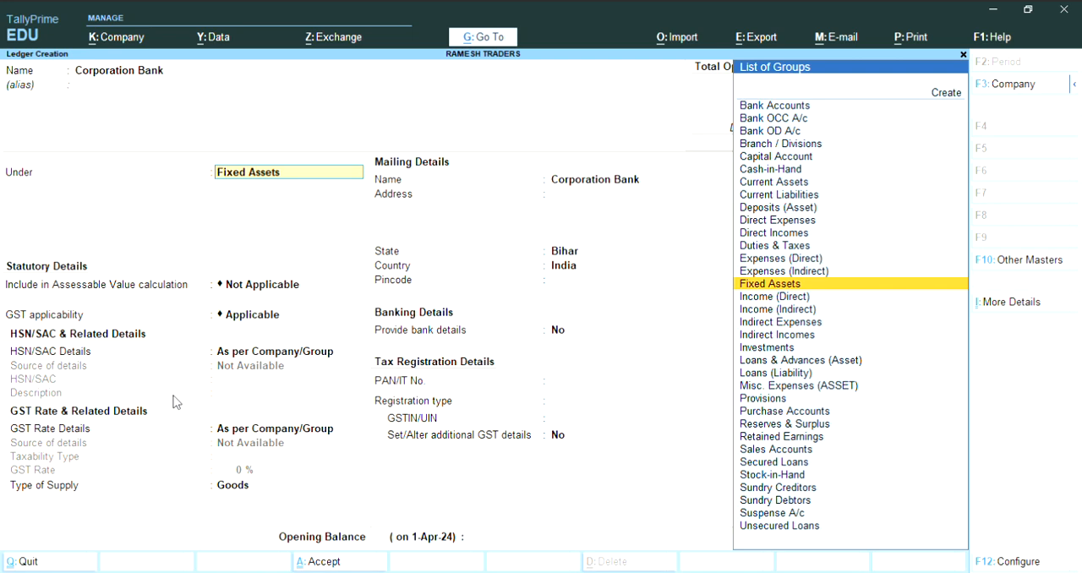
type("Ba")
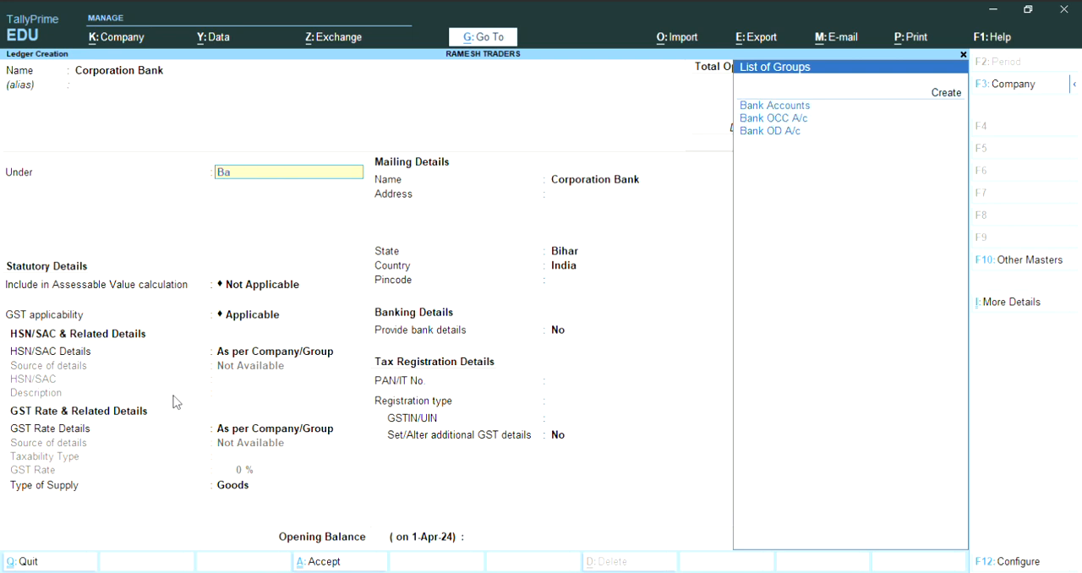
type("nk")
key("Down")
key("Return")
key("Return")
key("Return")
key("Return")
key("Return")
key("Return")
key("Return")
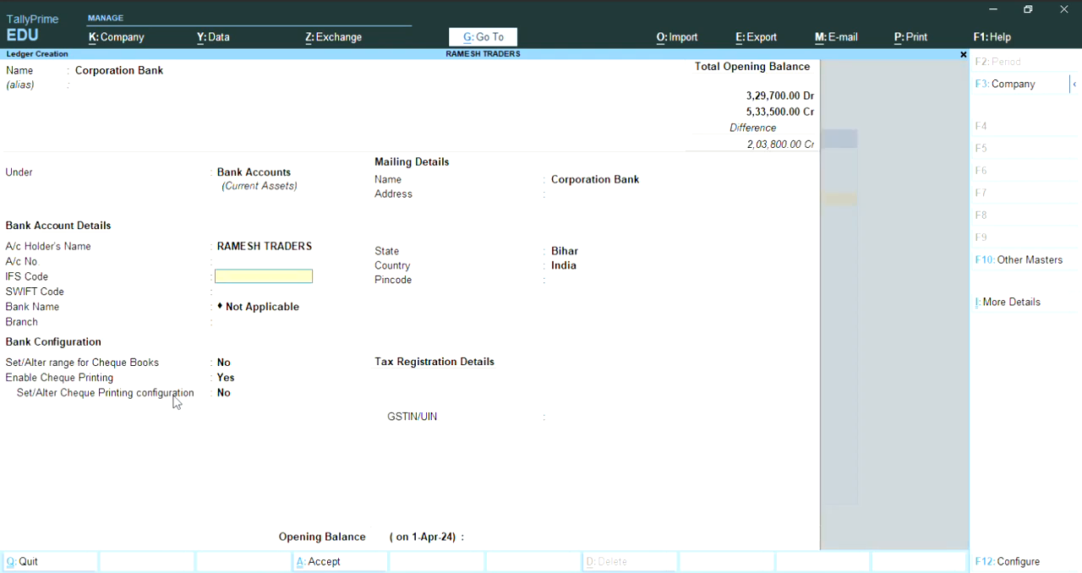
- Keep the Corporation Bank ledger's default bank configuration and mailing details, leaving the account number, IFS code and SWIFT code blank
key("Return")
key("Return")
key("Return")
key("Return")
key("Return")
key("Return")
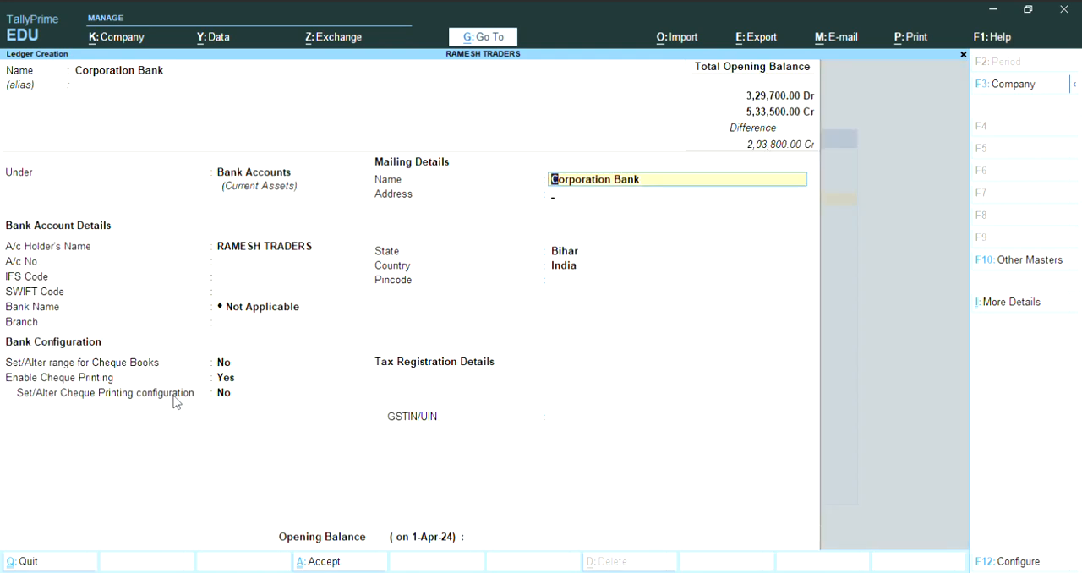
key("Return")
key("Return")
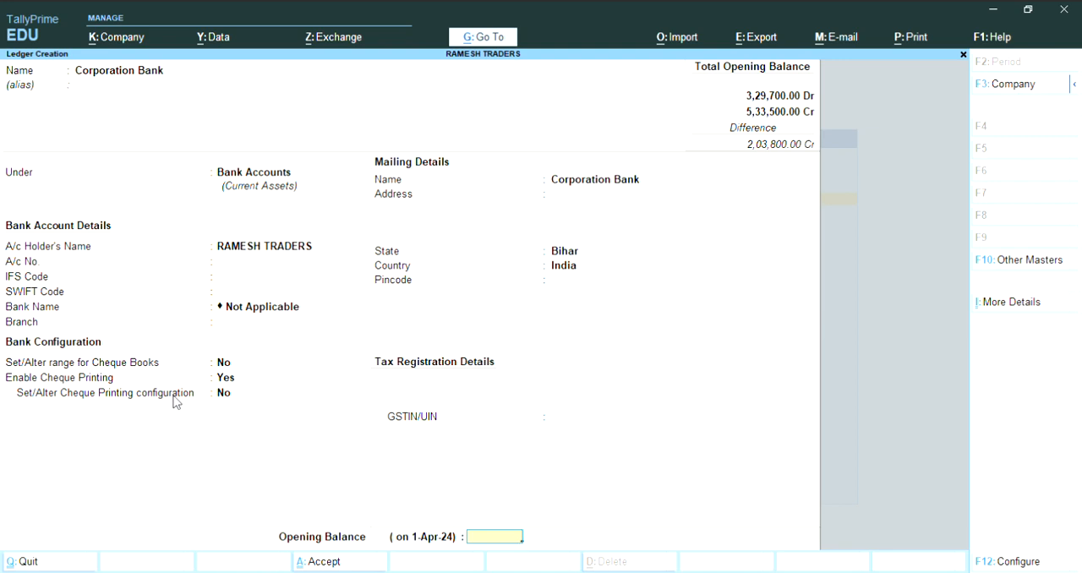
- Set the Corporation Bank ledger's opening balance to 2,40,000 Dr and save the ledger
type("240000")
key("Return")
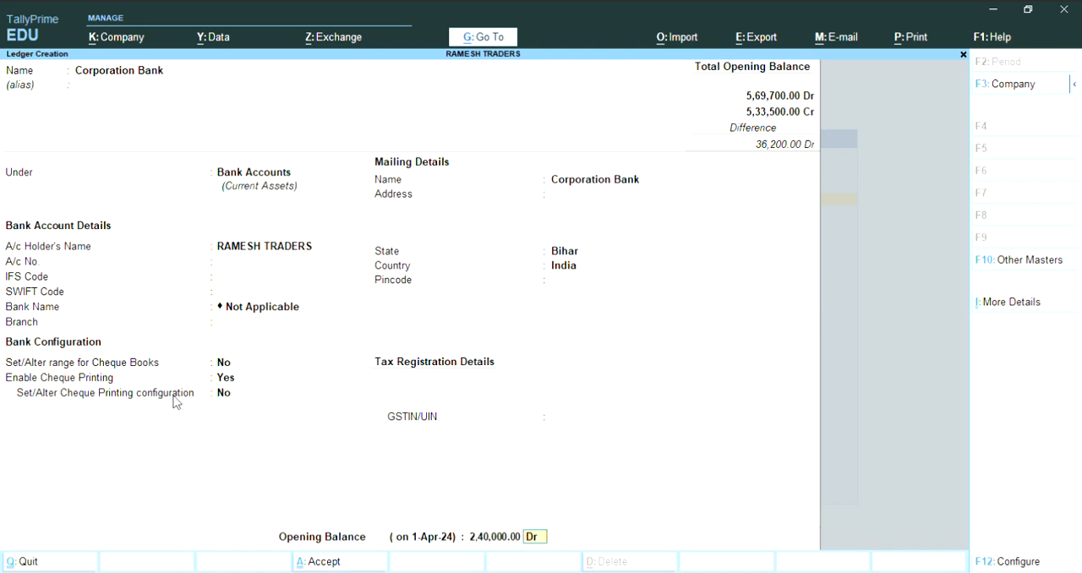
key("Return")
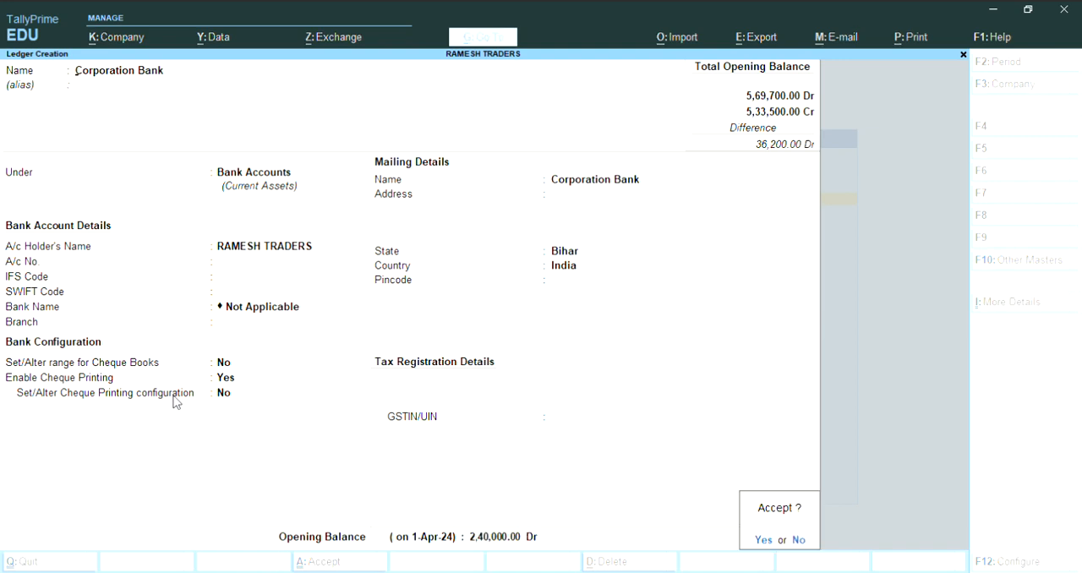
key("Return")
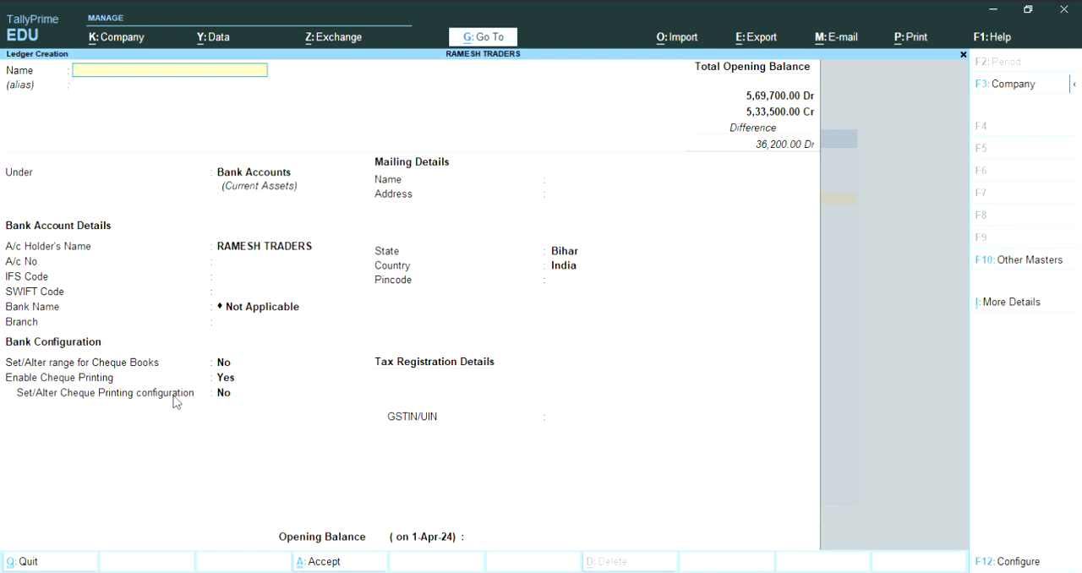
- Name the next ledger Outstanding Electricity Bill and place it under the Provisions group
type("Outstanding electricity bill")
key("Return")
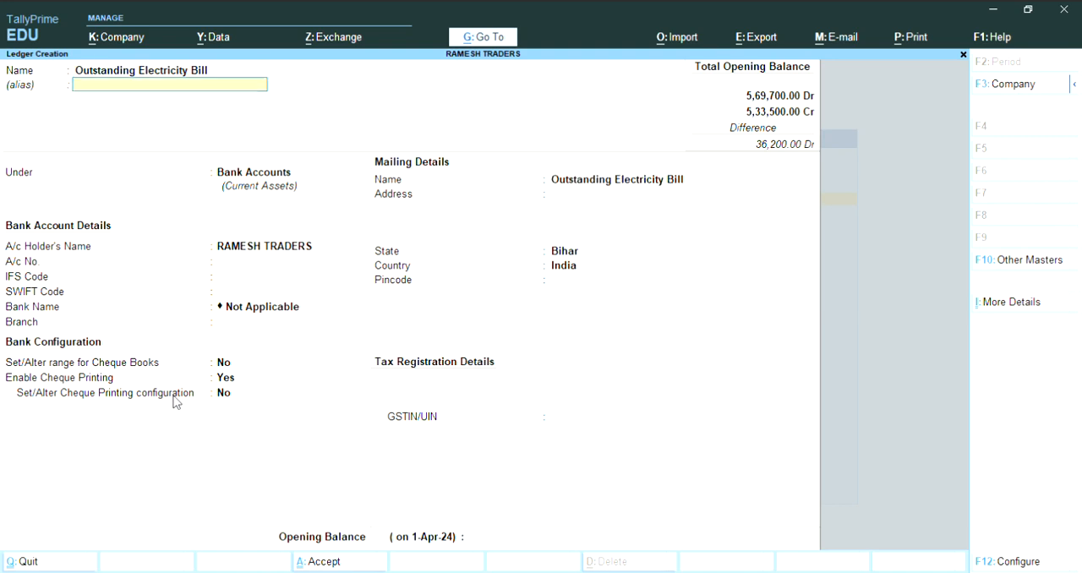
key("Return")
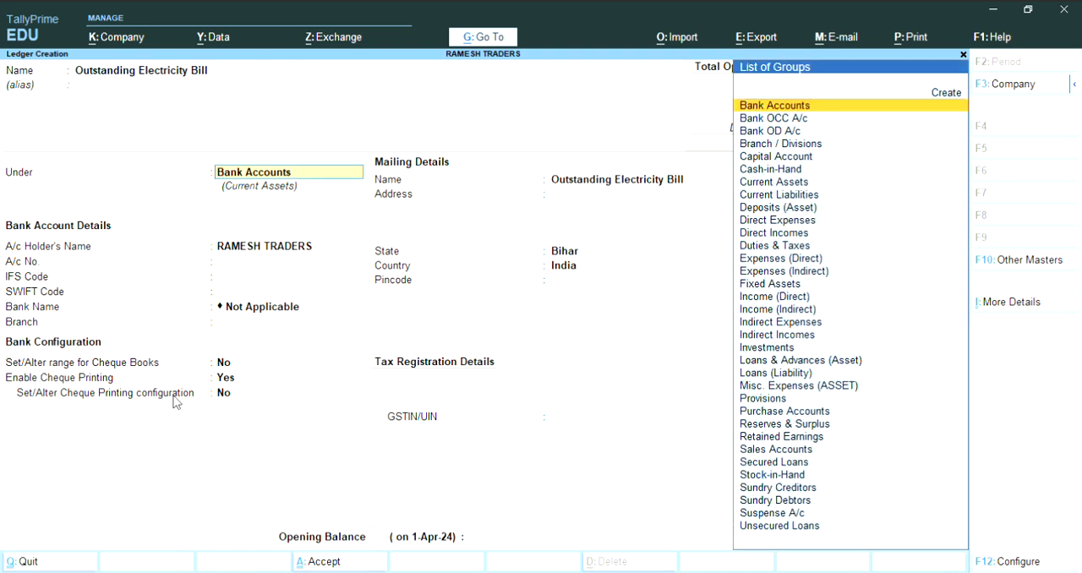
type("Pr")
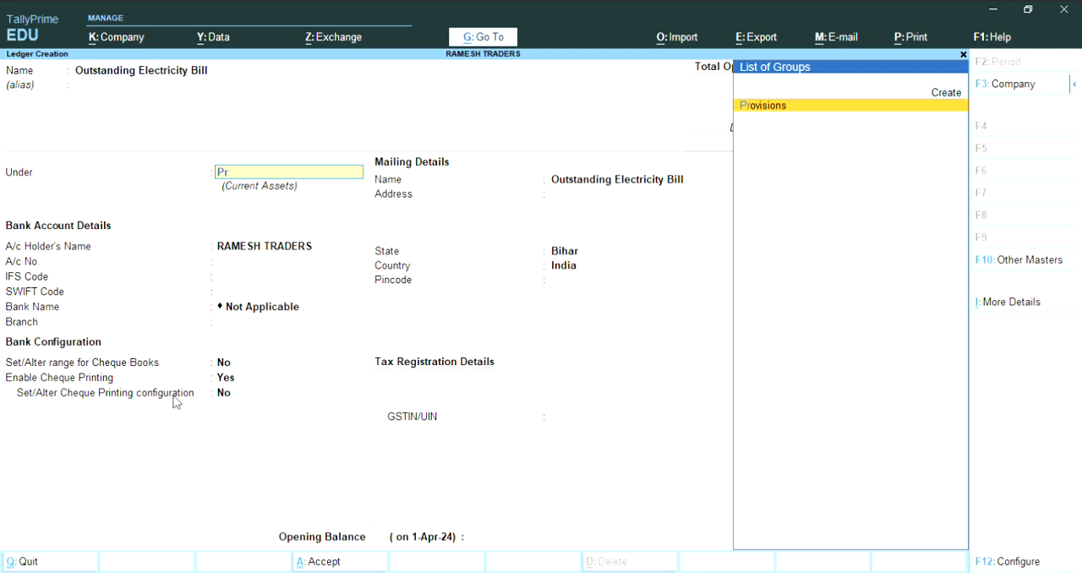
key("Return")
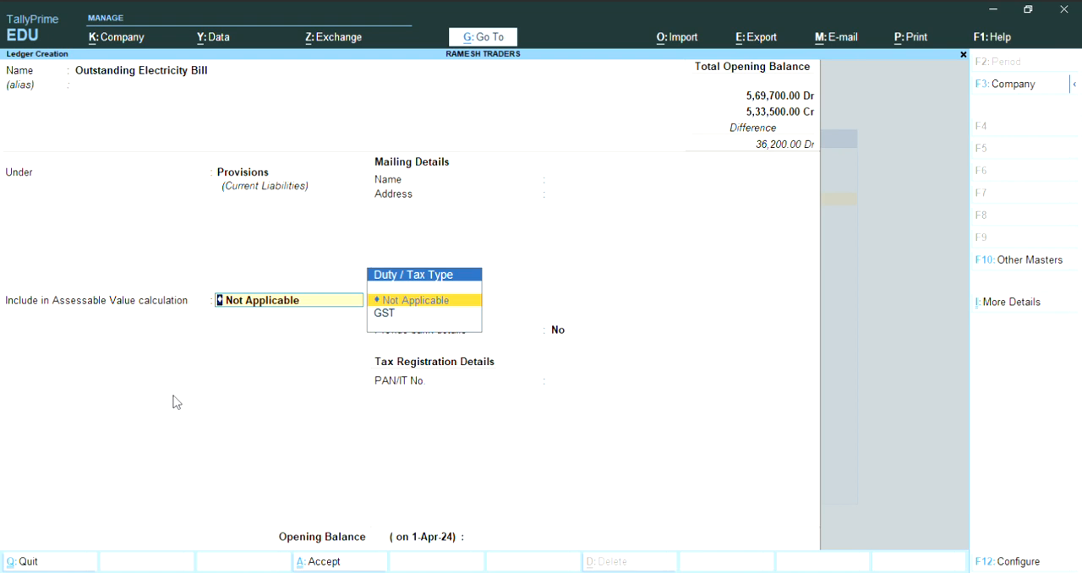
- Keep assessable value calculation Not Applicable for Outstanding Electricity Bill, and save the ledger with an opening balance of 20,600 Cr
key("Return")
key("Return")
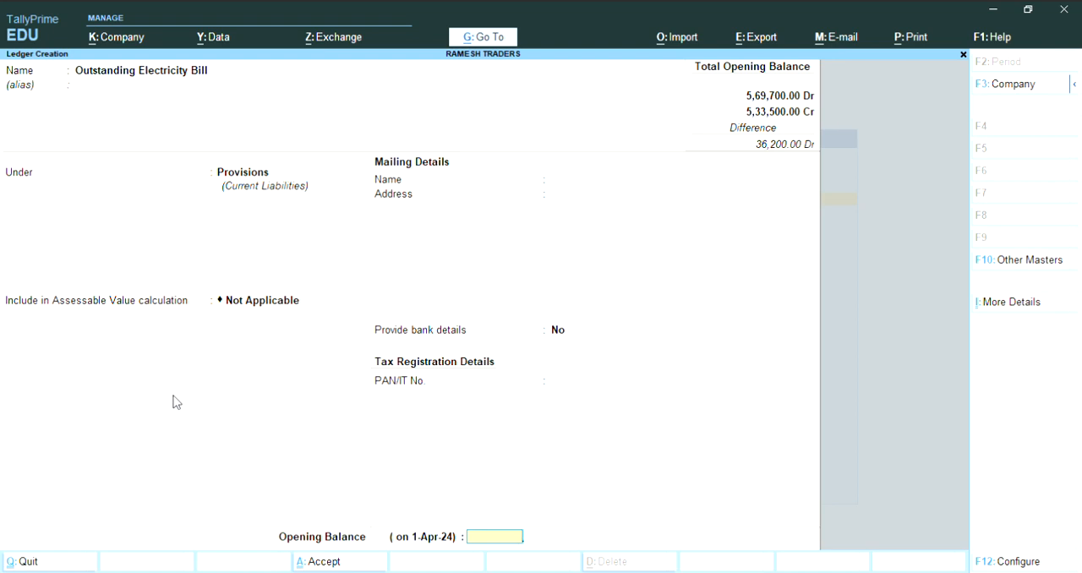
type("20600")
key("Return")
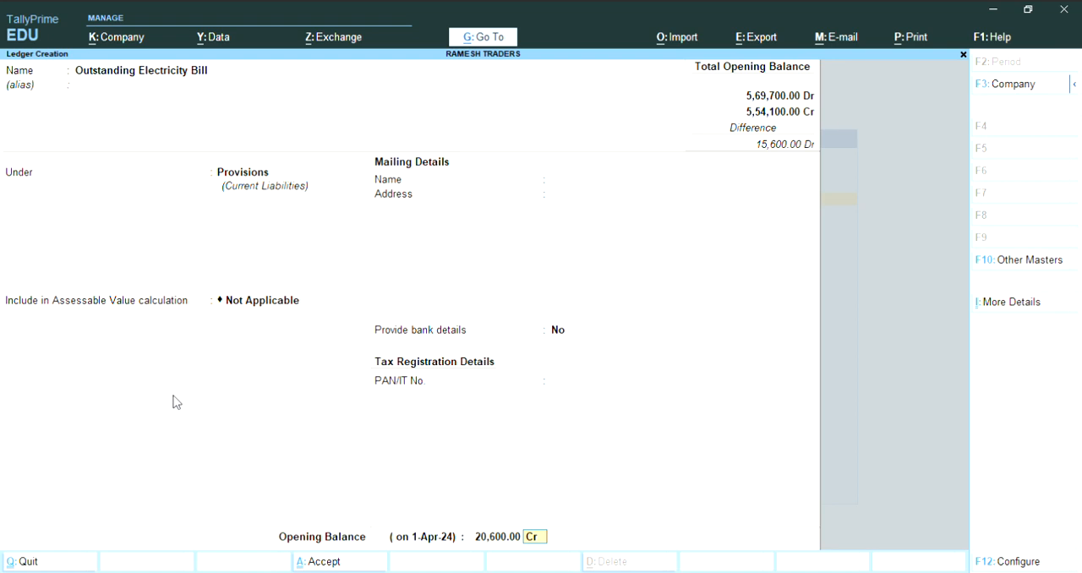
key("Return")
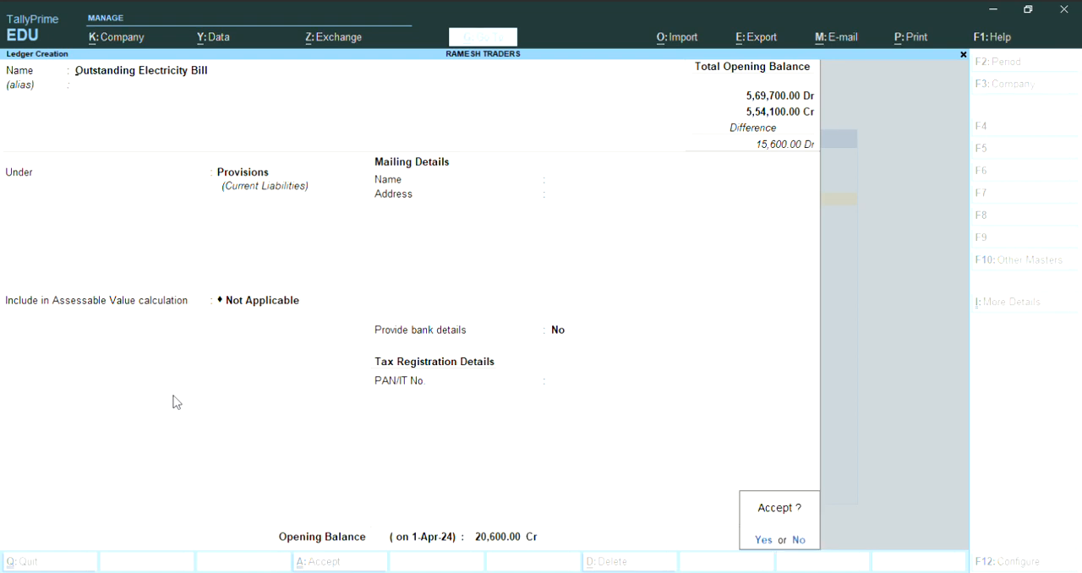
key("Return")
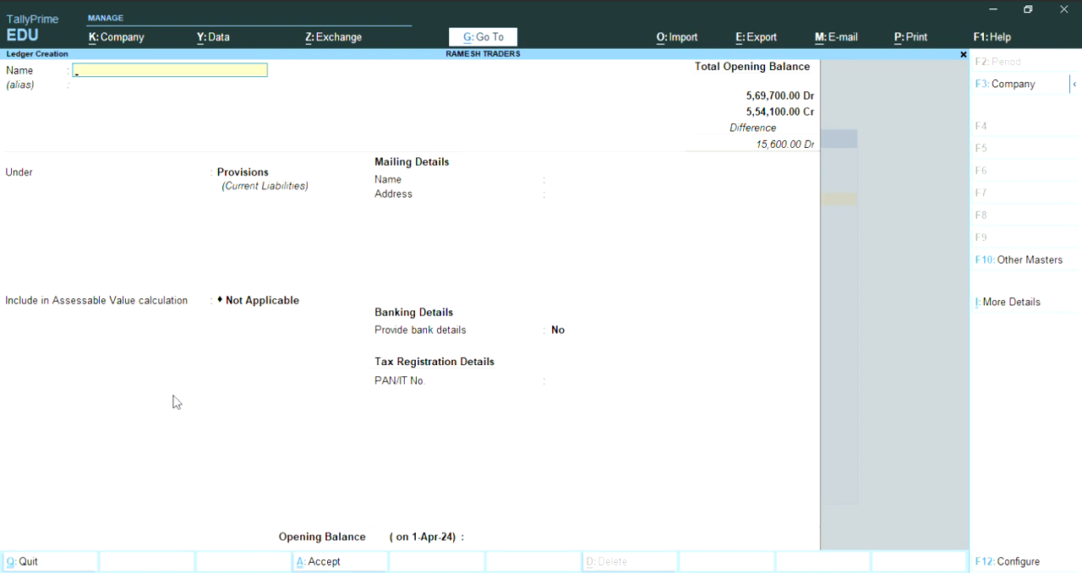
- Name the next ledger Prepaid Rent and place it under the Current Assets group
type("Prepaid Rent")
key("Return")
key("Return")
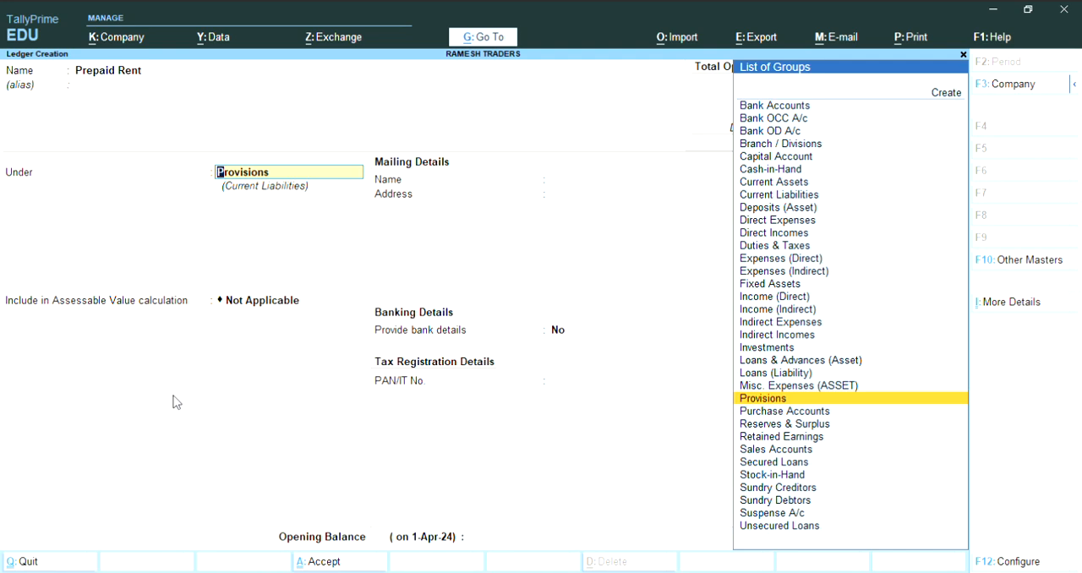
type("Cu")
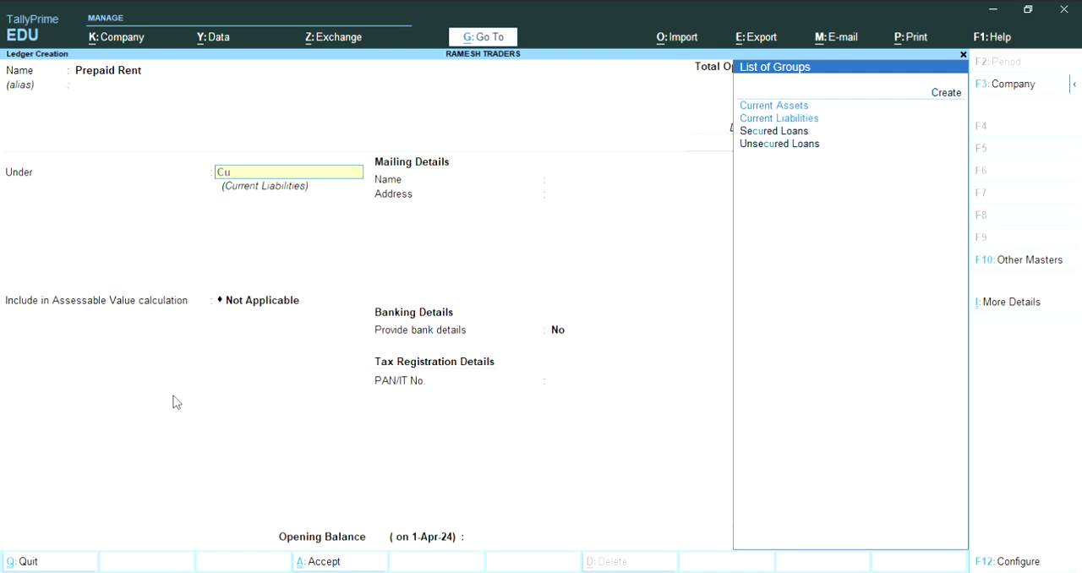
type("rrent")
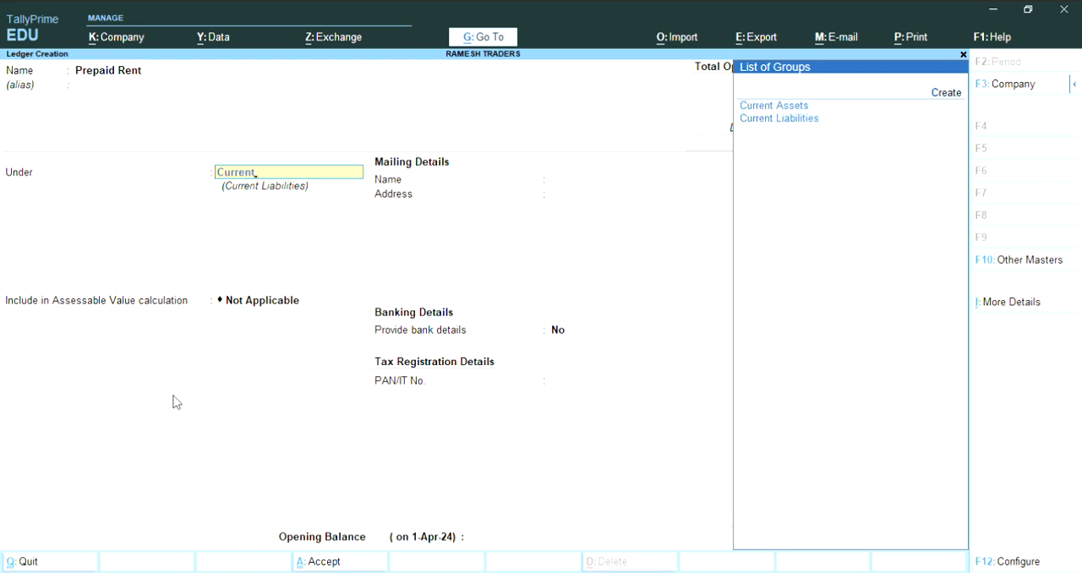
key("Return")
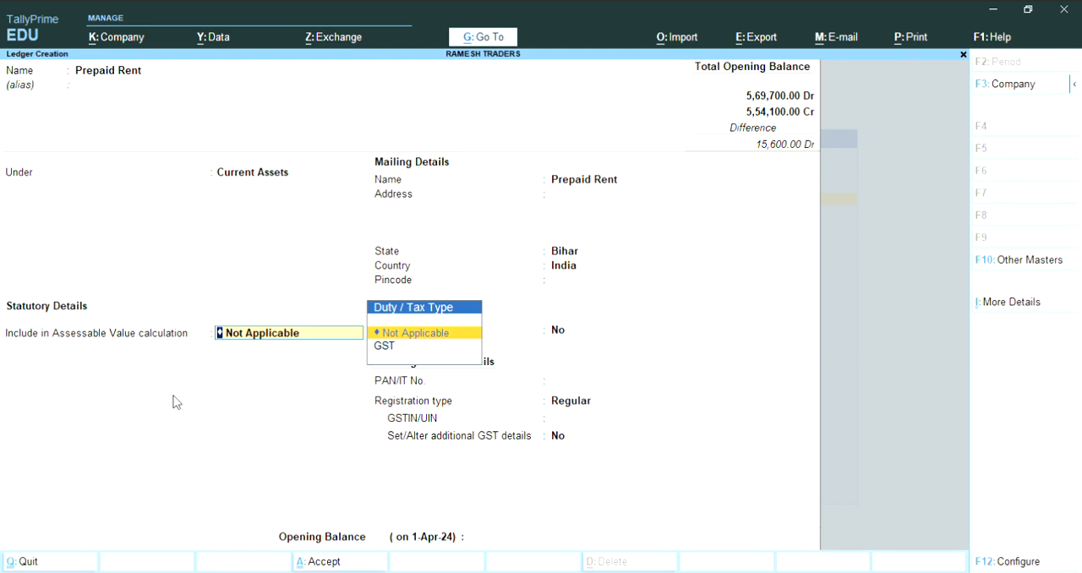
- Keep the Prepaid Rent ledger's default statutory, mailing, banking and tax details, with state Bihar and registration type Regular
key("Return")
key("Return")
key("Return")
key("Return")
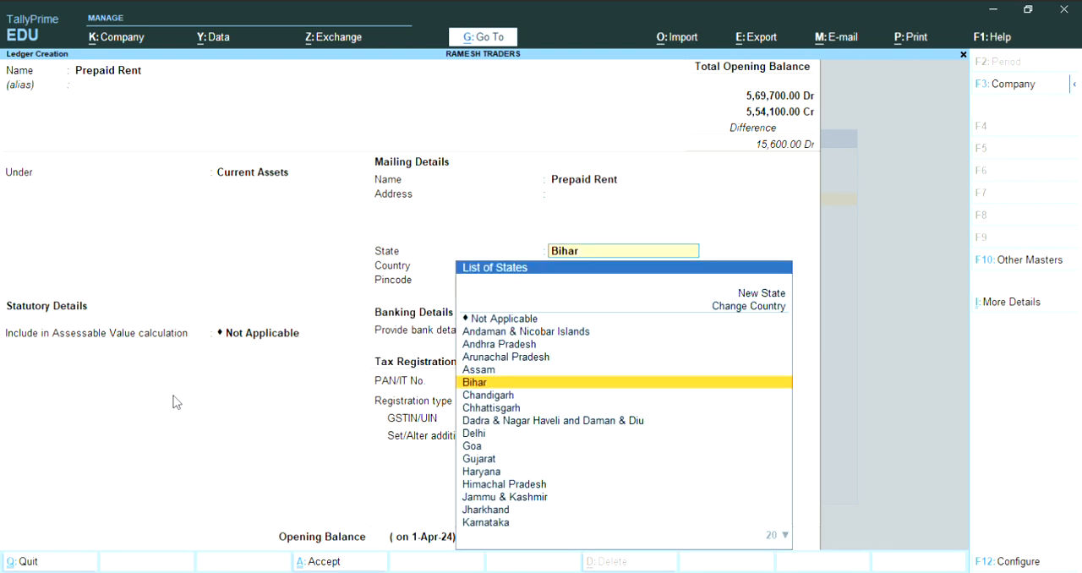
key("Return")
key("Return")
key("Return")
key("Return")
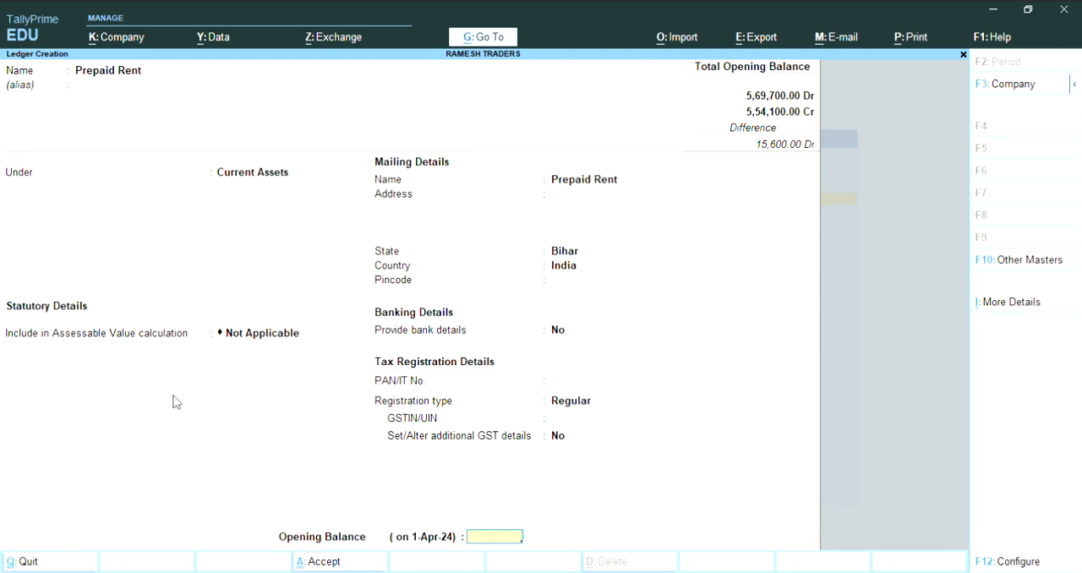
- Set the Prepaid Rent ledger's opening balance to 3,500 Dr and save the ledger
type("3500")
key("Return")
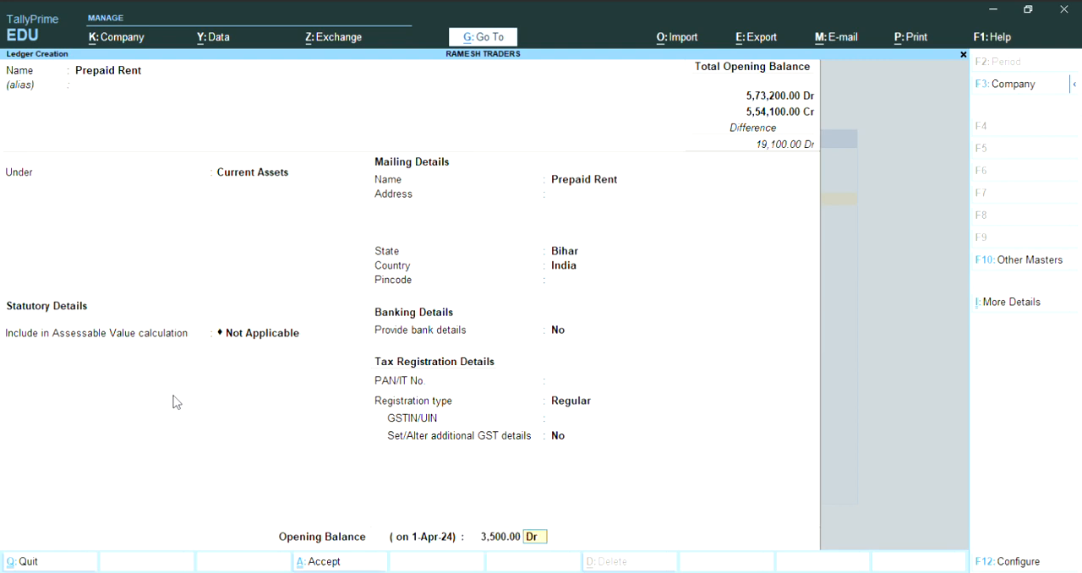
key("Return")
key("Return")
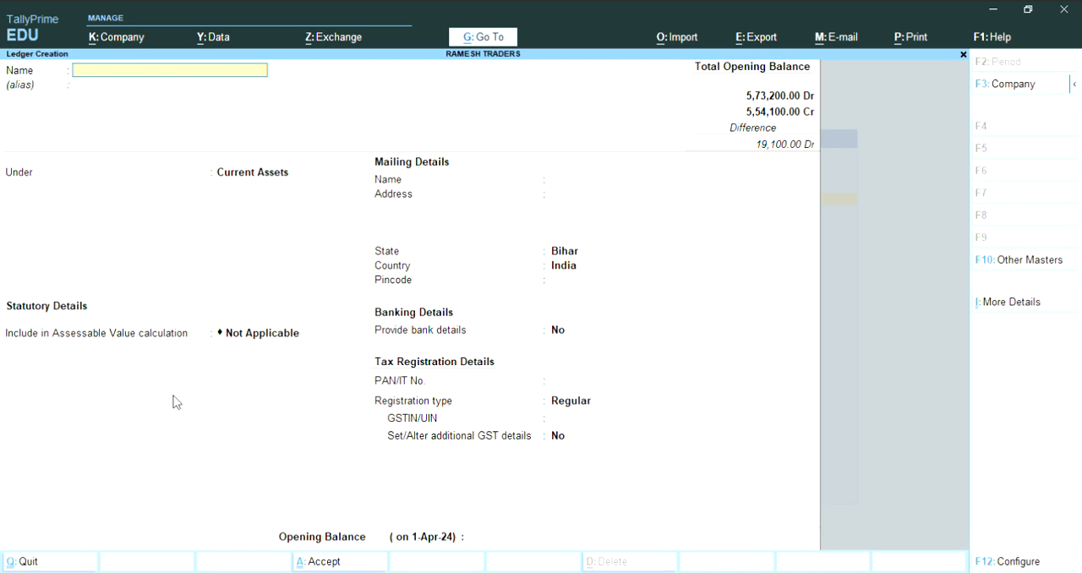
- Name the next ledger Investment at Idbi and place it under the Investments group
type("Investment at Idb")
key("Return")
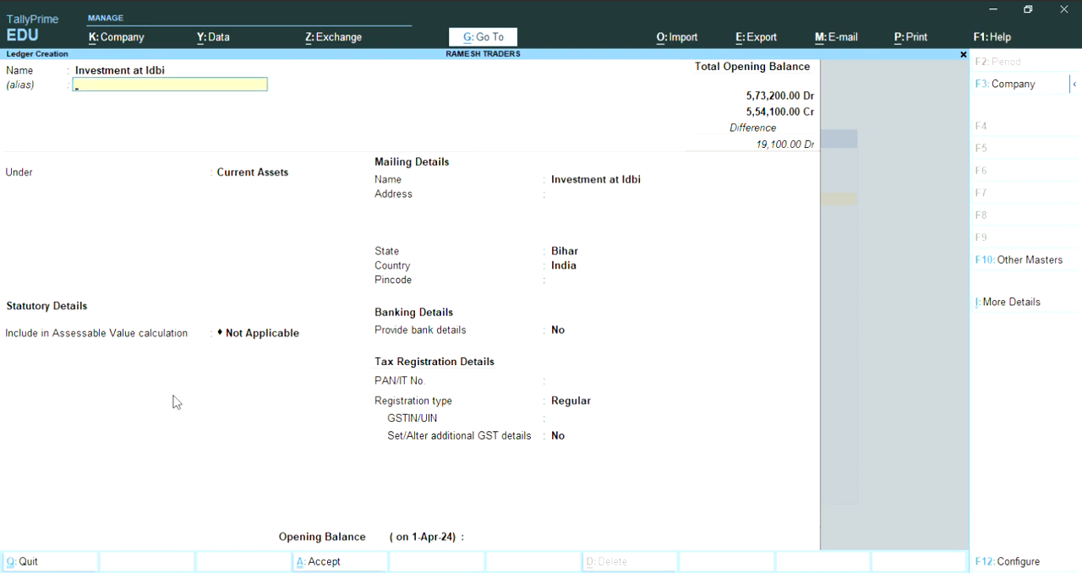
key("Return")
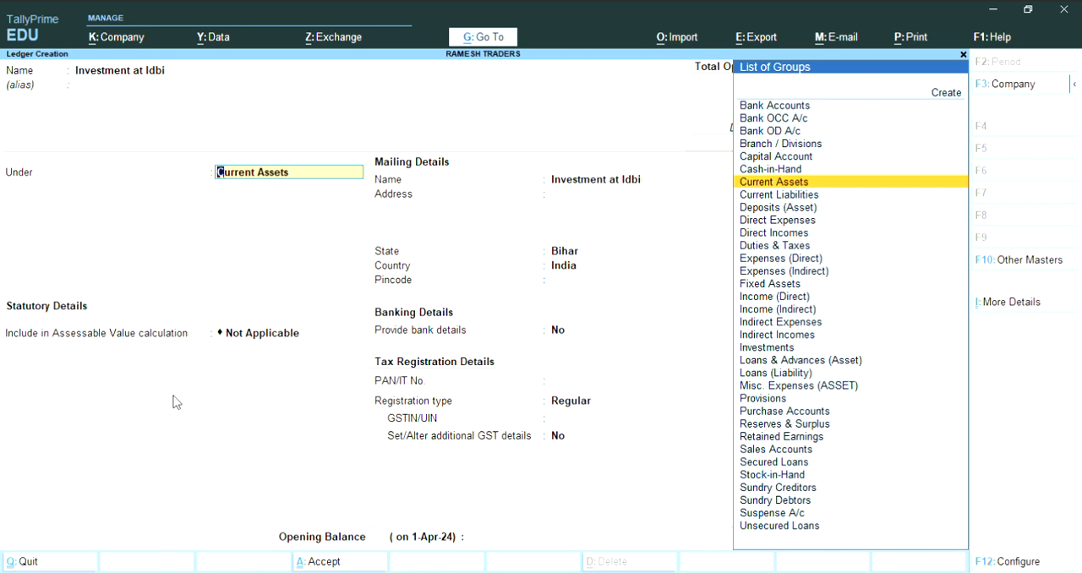
type("Inves")
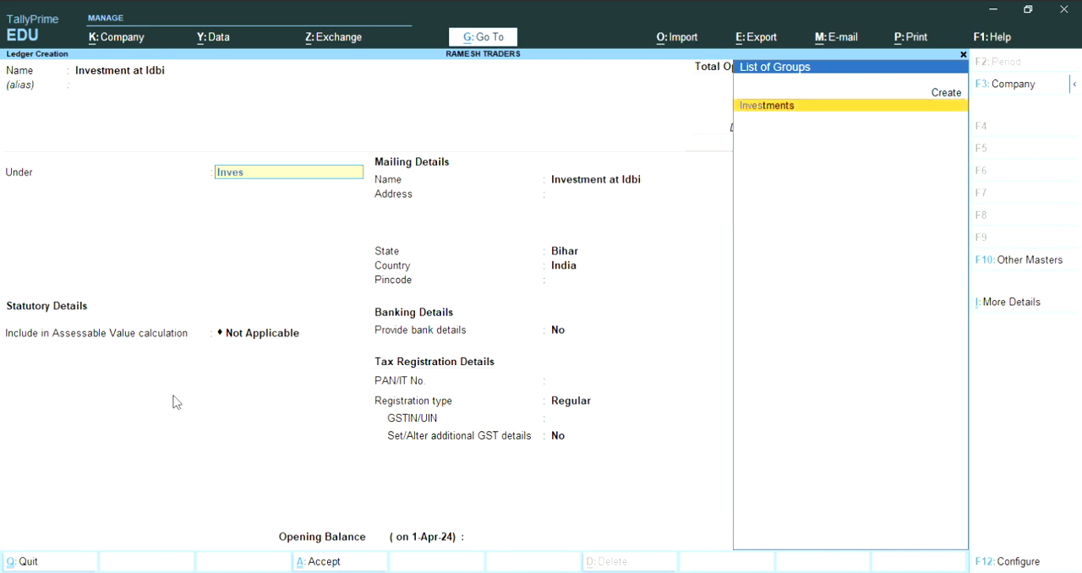
key("Return")
key("Return")
key("Return")
key("Return")
key("Return")
key("Return")
key("Return")
key("Return")
key("Return")
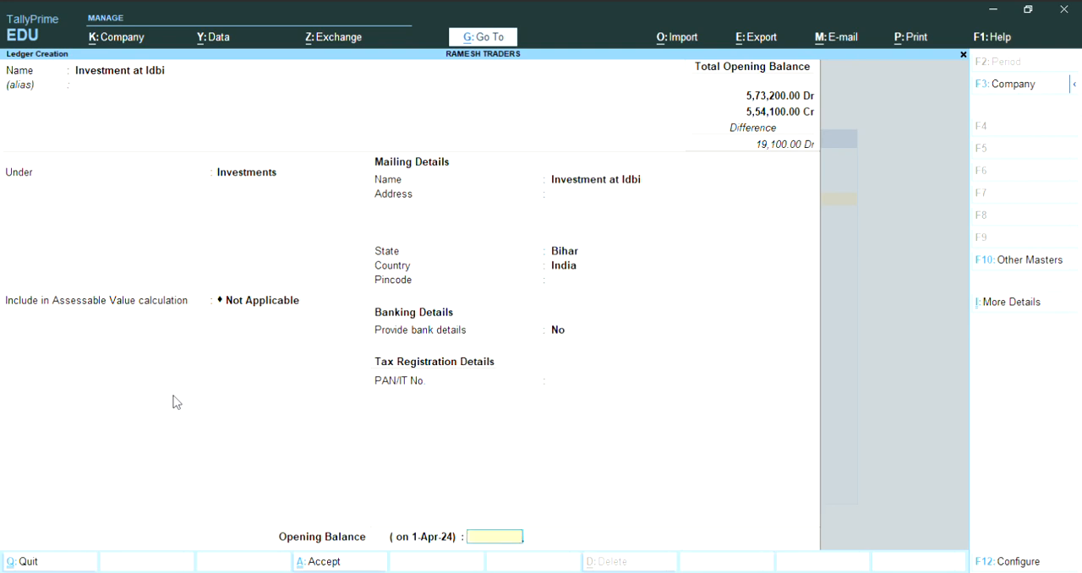
- Set the Investment at Idbi ledger's opening balance to 7,800 Dr and save the ledger
type("7800")
key("Return")
key("Return")
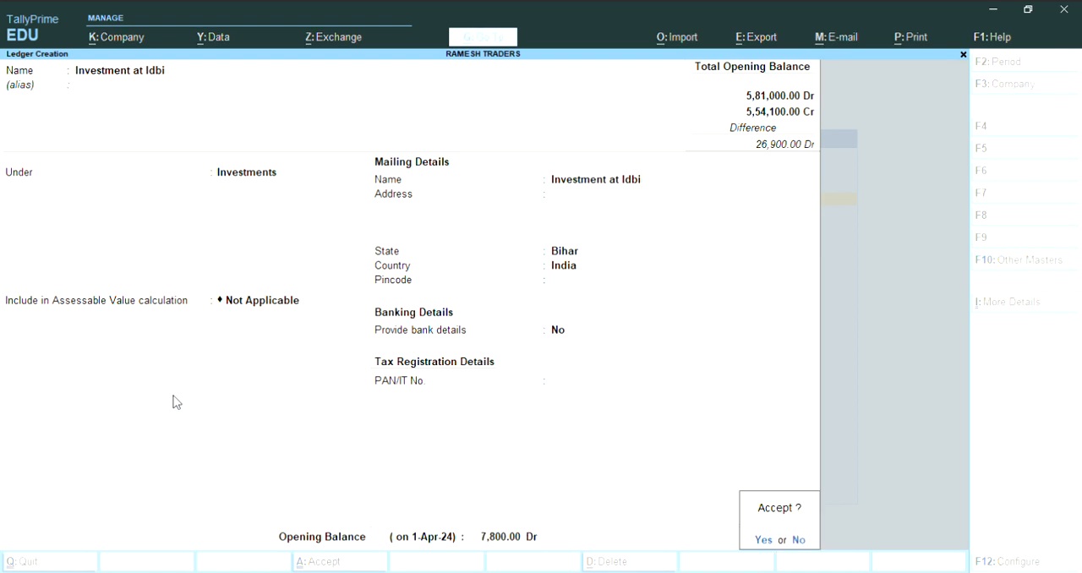
key("Return")
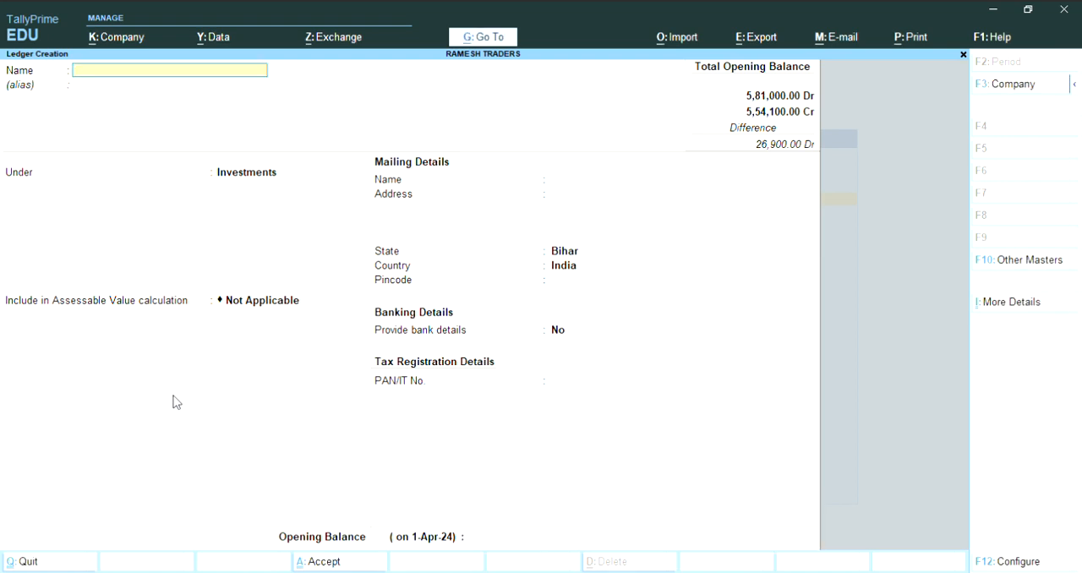
- Name the next ledger Drawing and place it under the Capital Account group
type("Drawing")
key("Return")
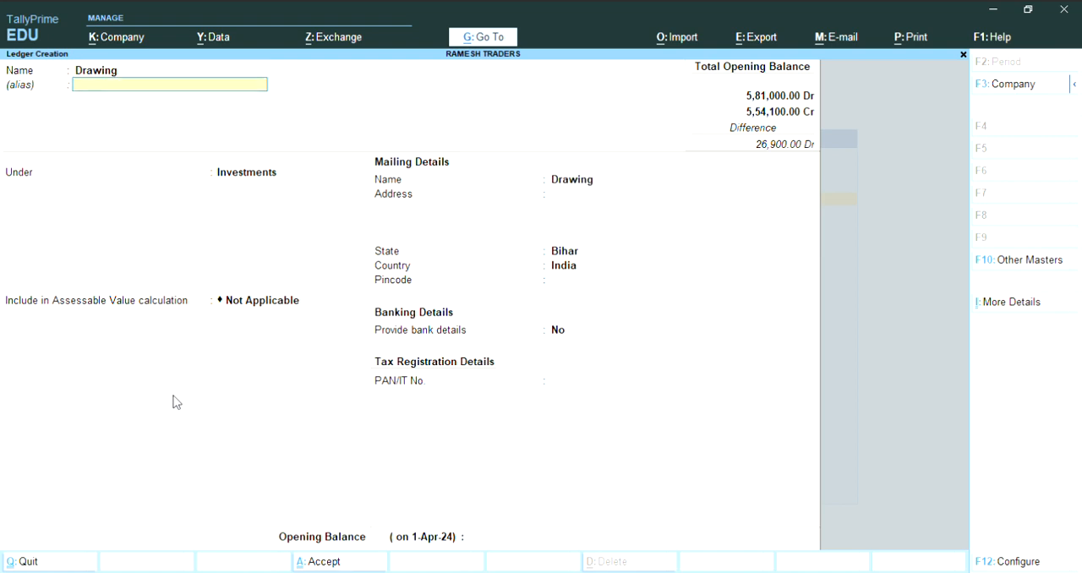
key("Return")
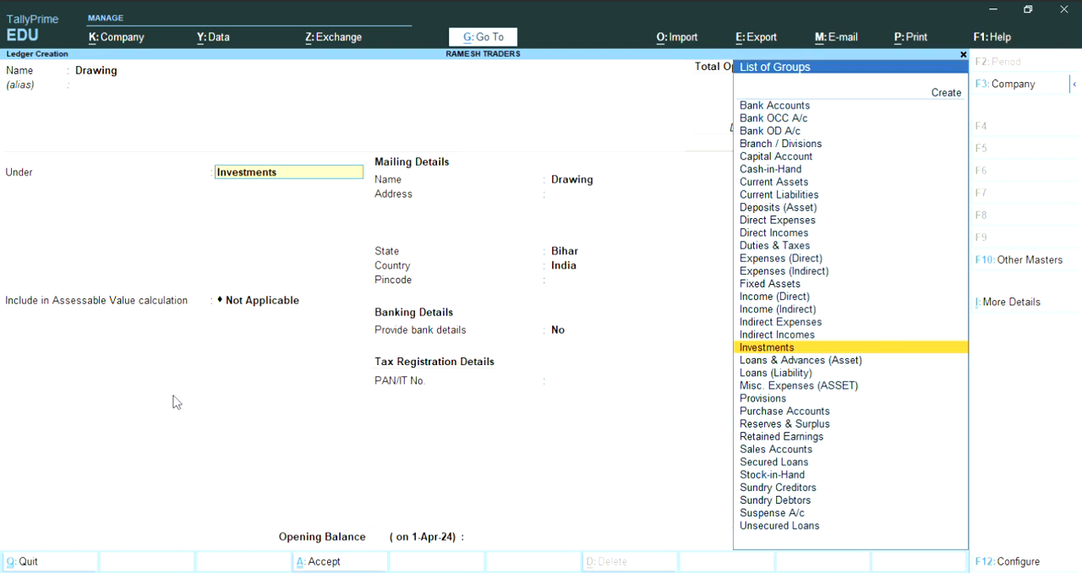
type("Cap")
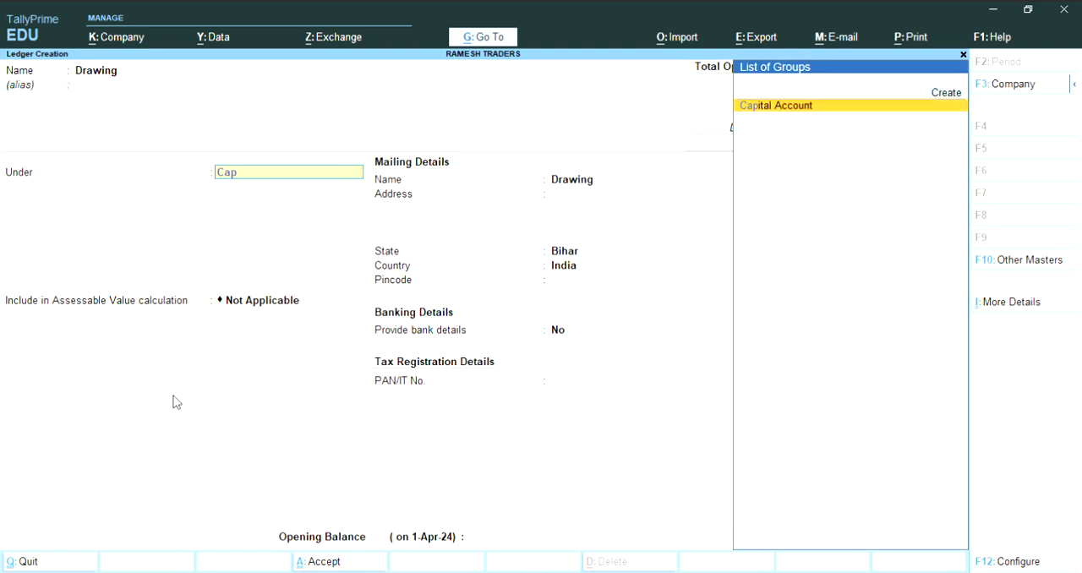
type("ital Account")
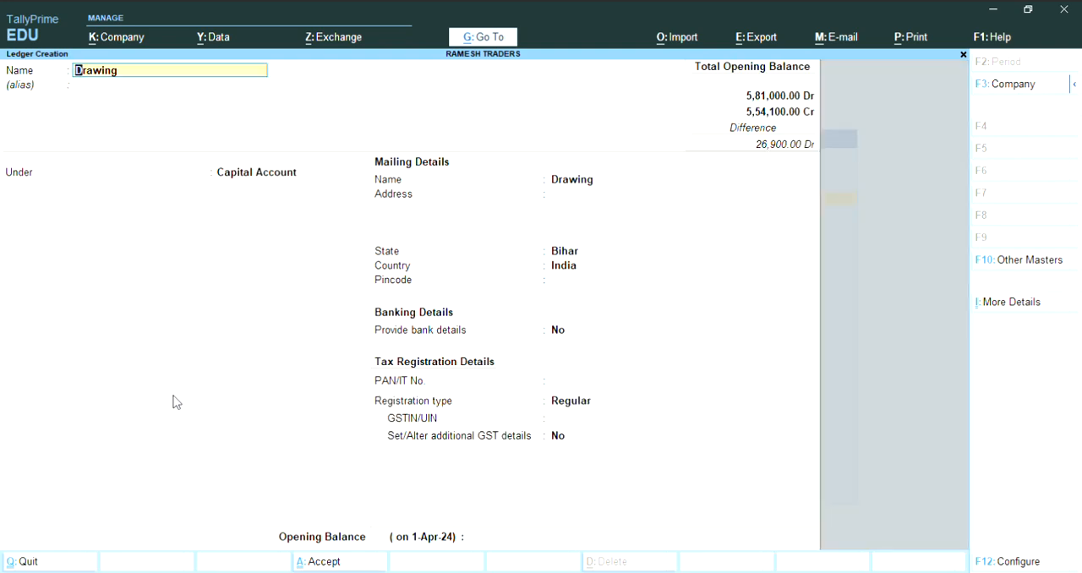
- Keep the Drawing ledger's default mailing, banking and tax details, with state Bihar, no bank details and Regular registration type
key("Return")
key("Return")
key("Return")
key("Return")
key("Return")
key("Return")
key("Return")
key("Return")
key("Return")
key("Return")
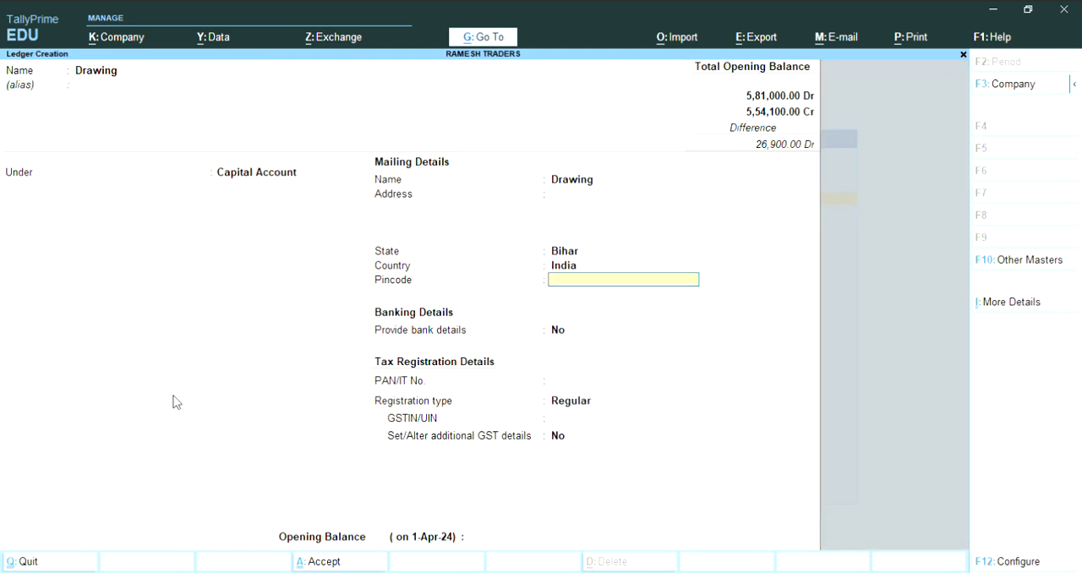
key("Return")
key("Return")
key("Return")
key("Return")
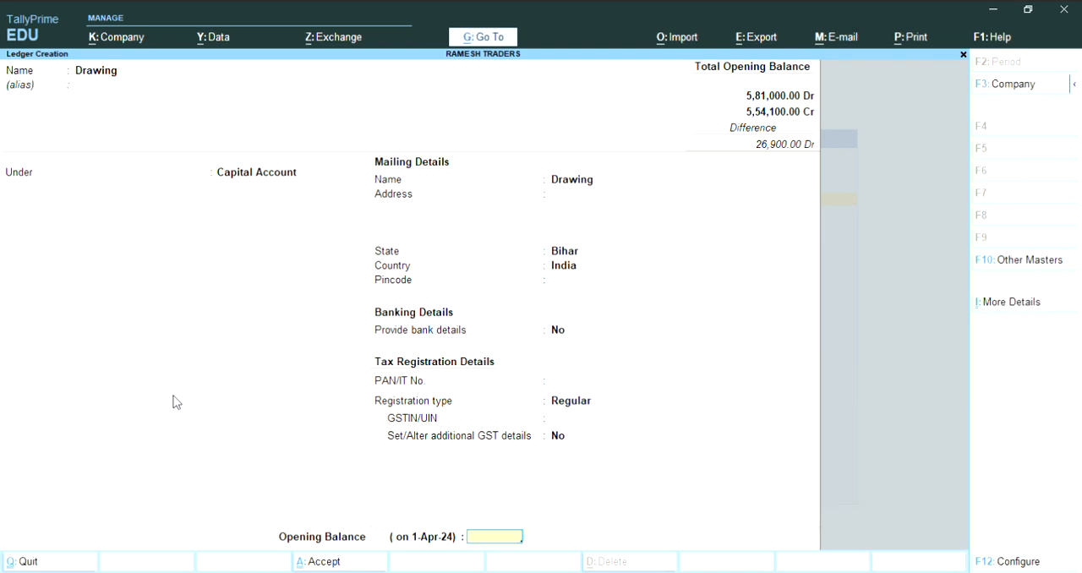
- Set the Drawing ledger's opening balance to 12,000 Cr and save the ledger
type("120000")
key("BackSpace")
key("Return")
key("Return")
- Name the next ledger Computer and place it under the Fixed Assets group
key("Return")
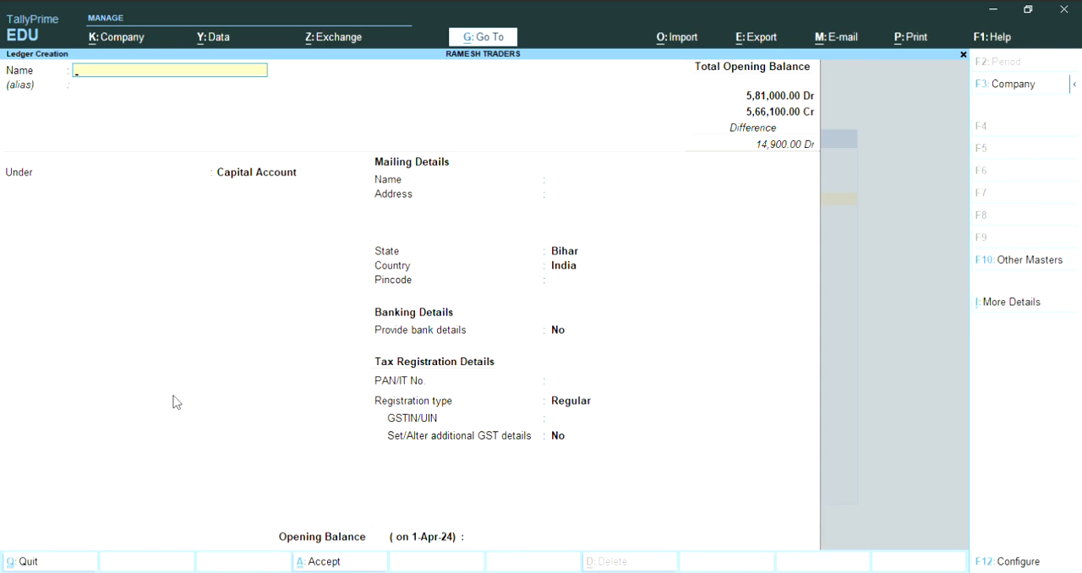
type("Computer")
key("Return")
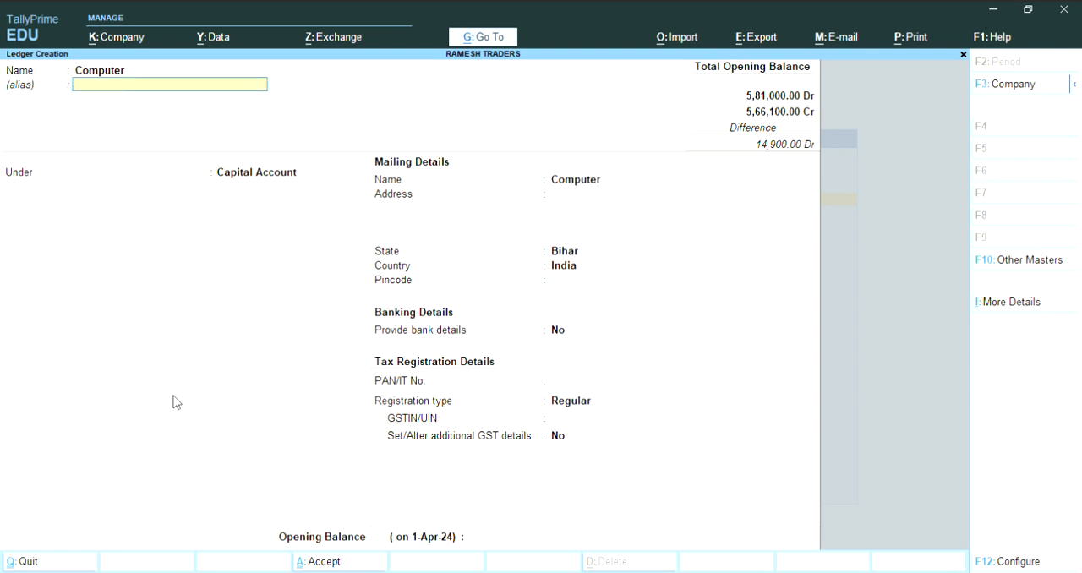
key("Return")
type("F")
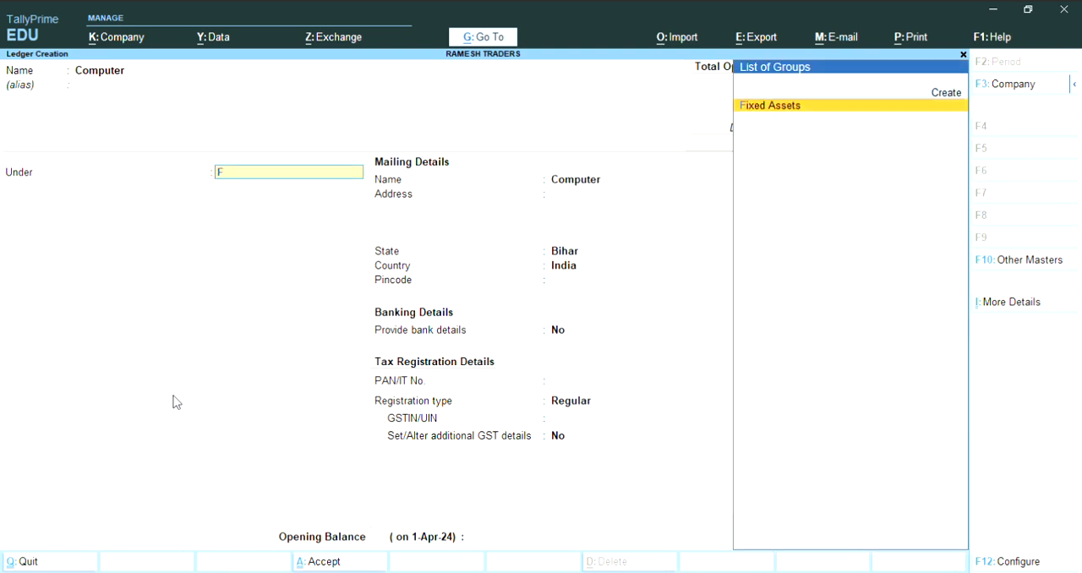
type("ixed a")
key("Return")
key("Return")
key("Return")
key("Return")
key("Return")
key("Return")
key("Return")
key("Return")
key("Return")
key("Return")
key("Return")
key("Return")
key("Return")
key("Return")
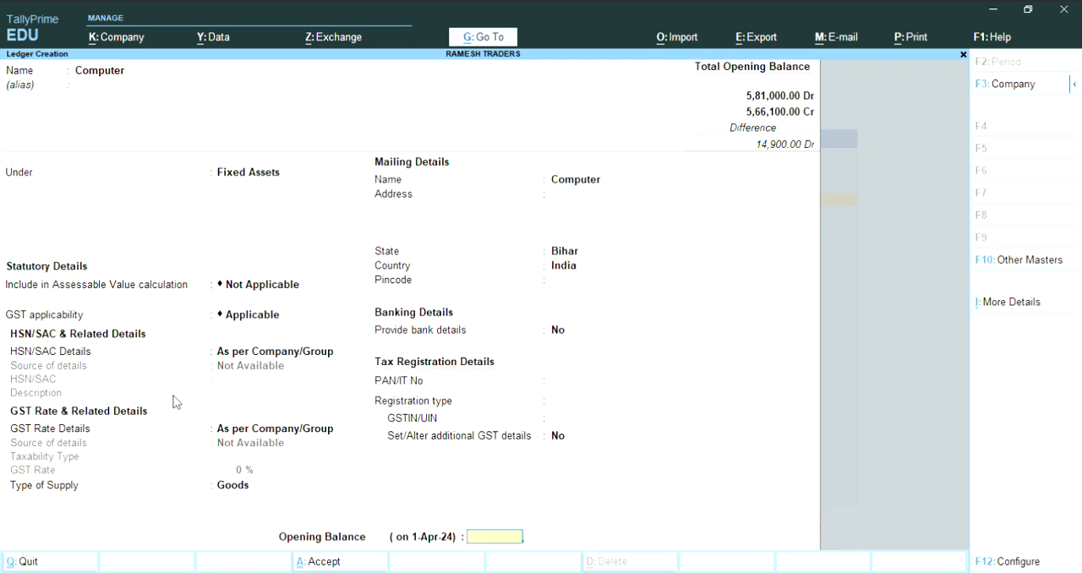
- Set the Computer ledger's opening balance to 25,200 Dr and save the ledger
type("25200")
key("Return")
key("Return")
key("Return")
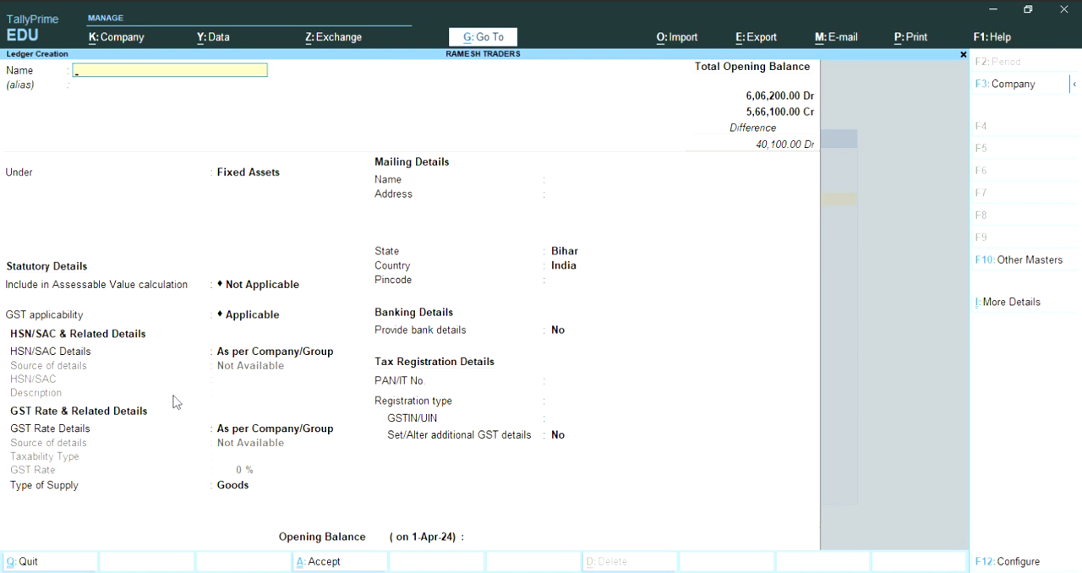
- Leave ledger creation and bring up the list of existing ledgers for alteration
key("Escape")
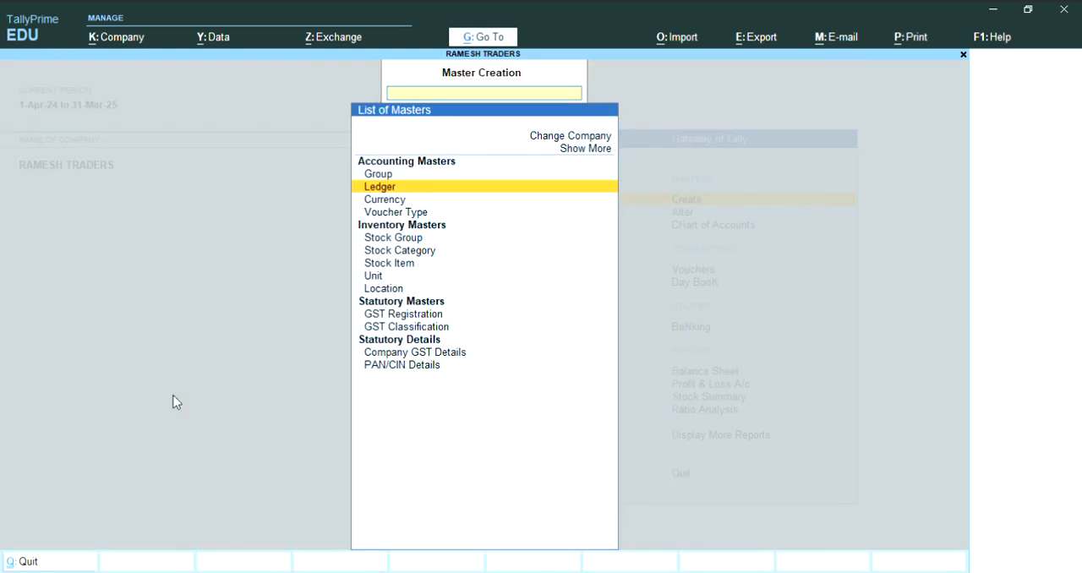
key("Escape")
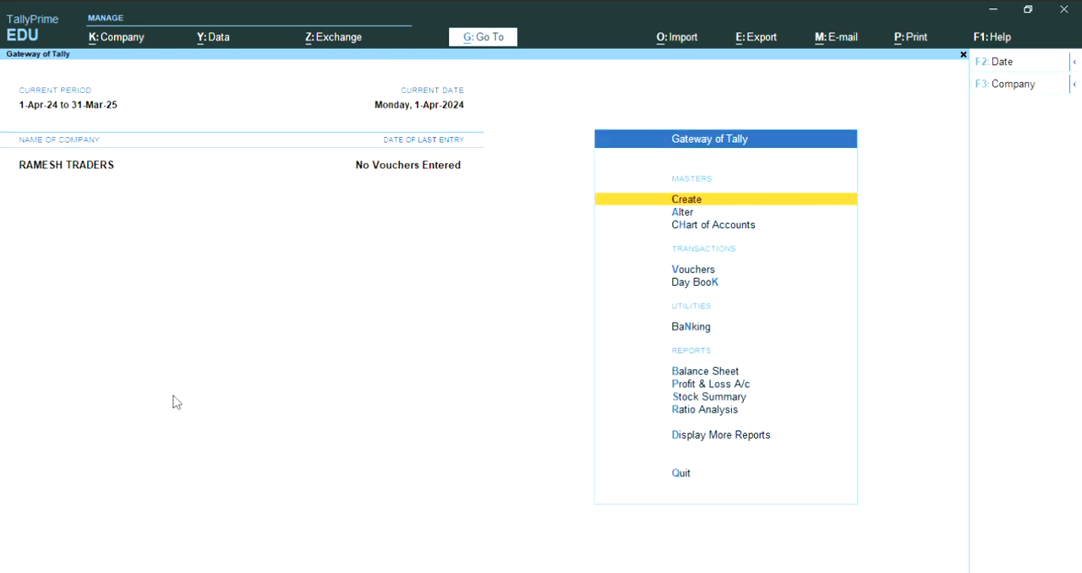
key("Down")
key("Return")
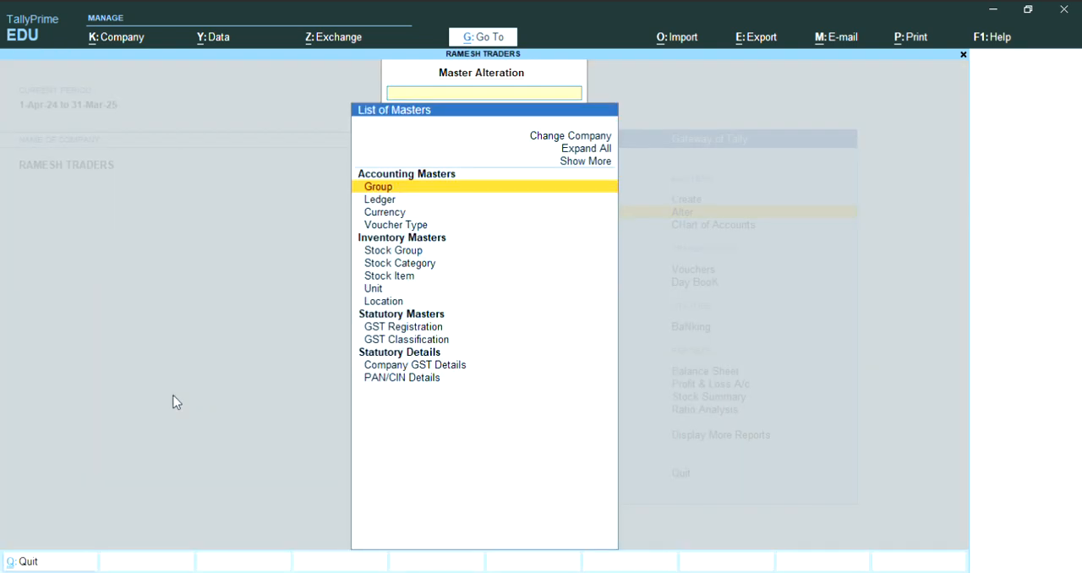
key("Down")
key("Return")
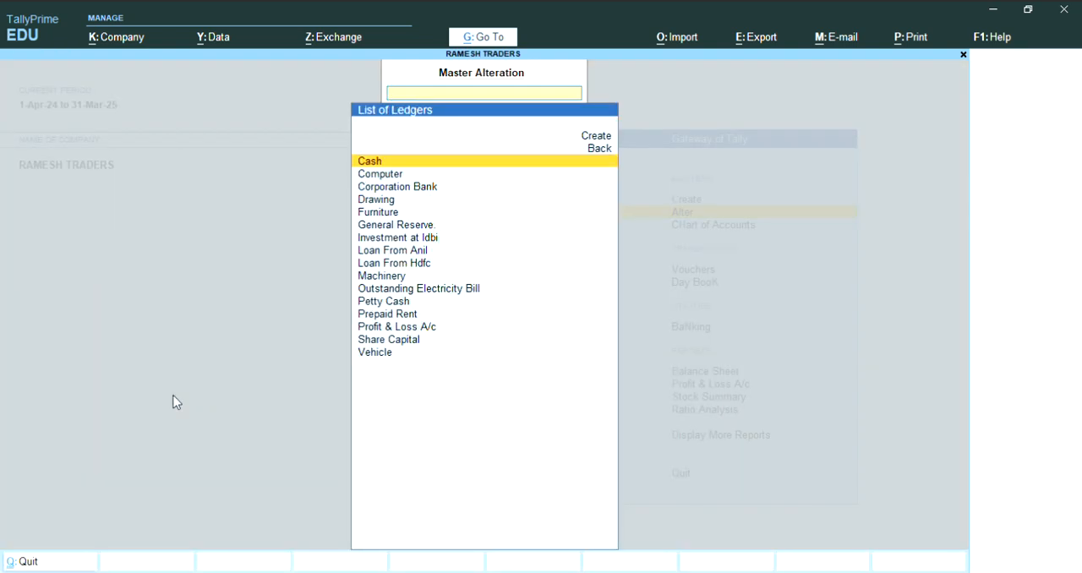
- Open the Profit & Loss A/c ledger for alteration and keep its Primary group and no bank details
key("Down")
key("Down")
key("Down")
key("Down")
key("Down")
key("Down")
key("Down")
key("Down")
key("Down")
key("Down")
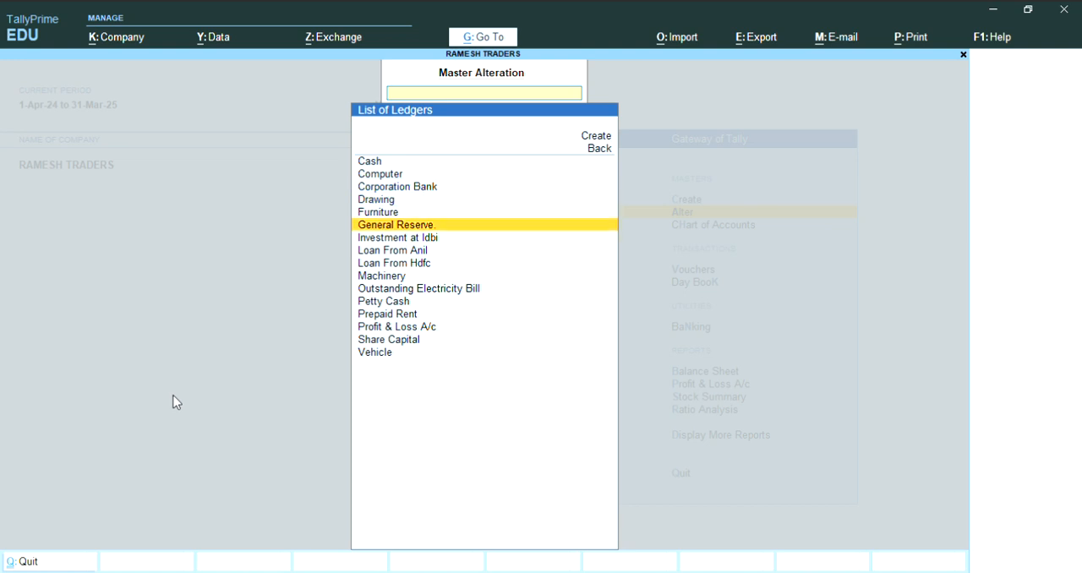
key("Down")
key("Down")
key("Down")
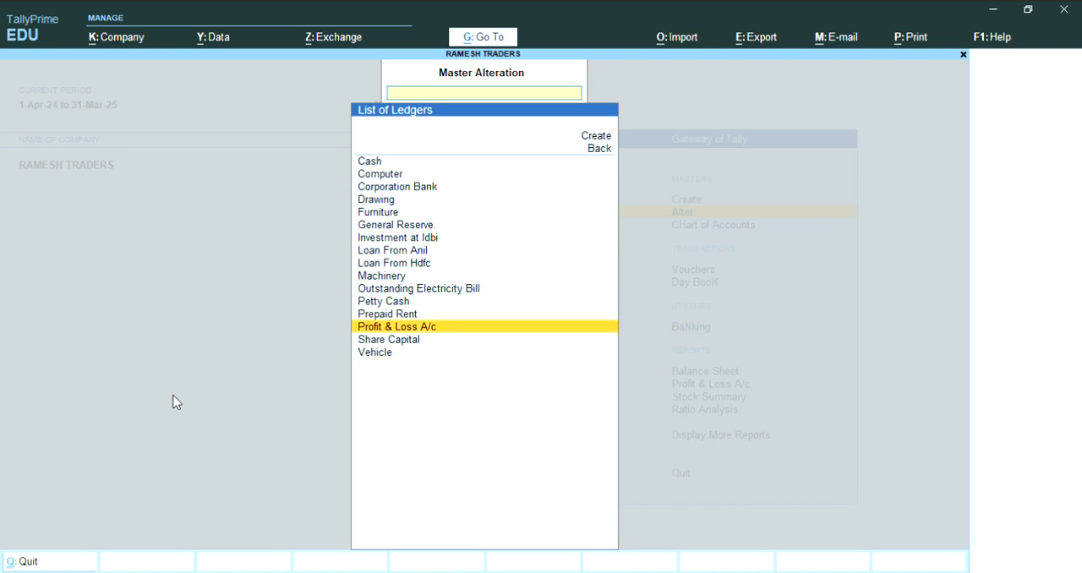
key("Return")
key("Return")
key("Return")
key("Return")
key("Return")
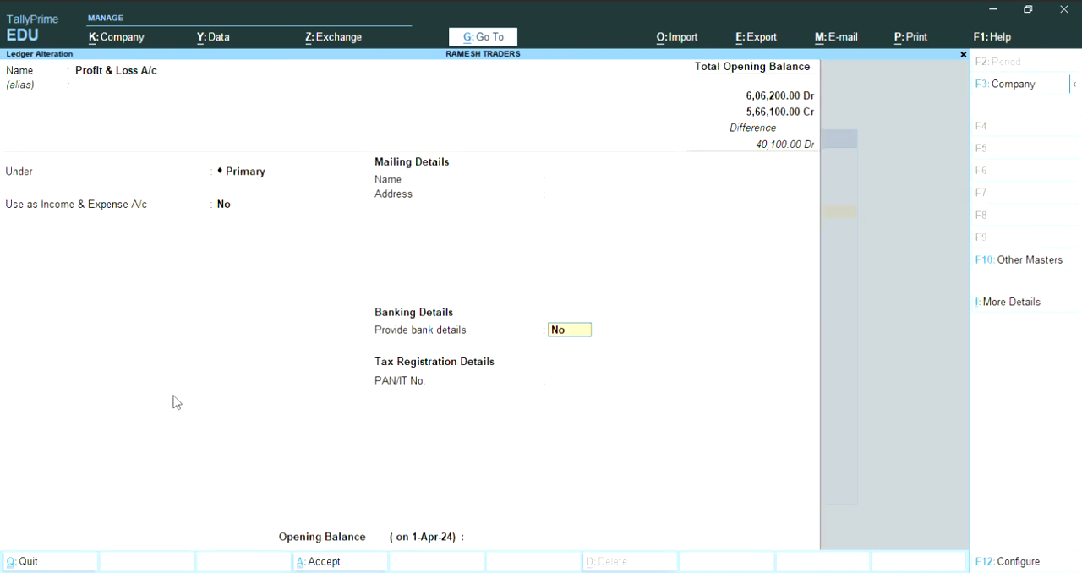
key("n")
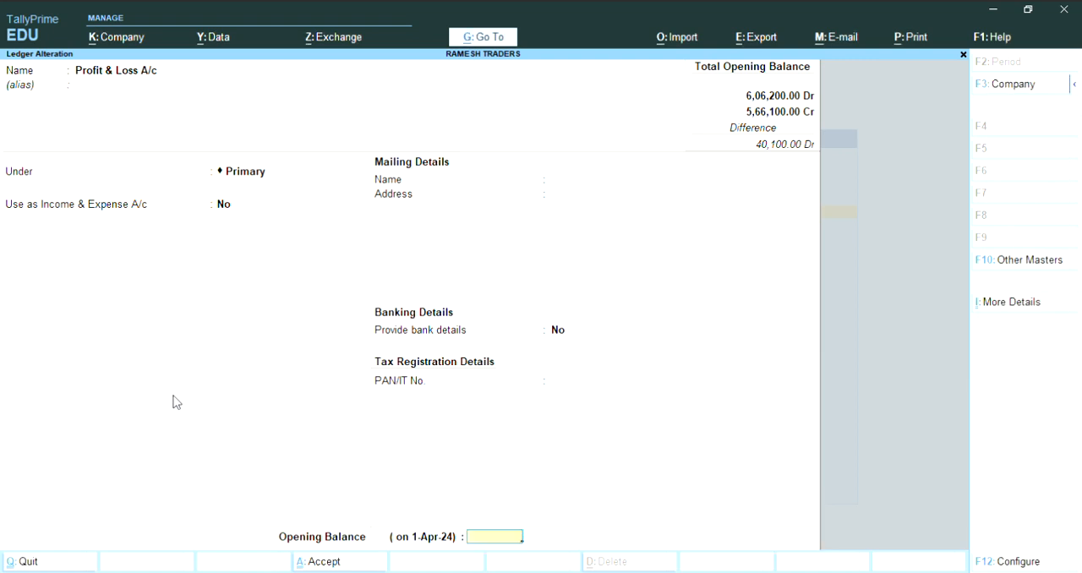
- Set the Profit & Loss A/c ledger's opening balance to 64,100 and save the alteration
type("64100")
key("Return")
key("Return")
key("y")
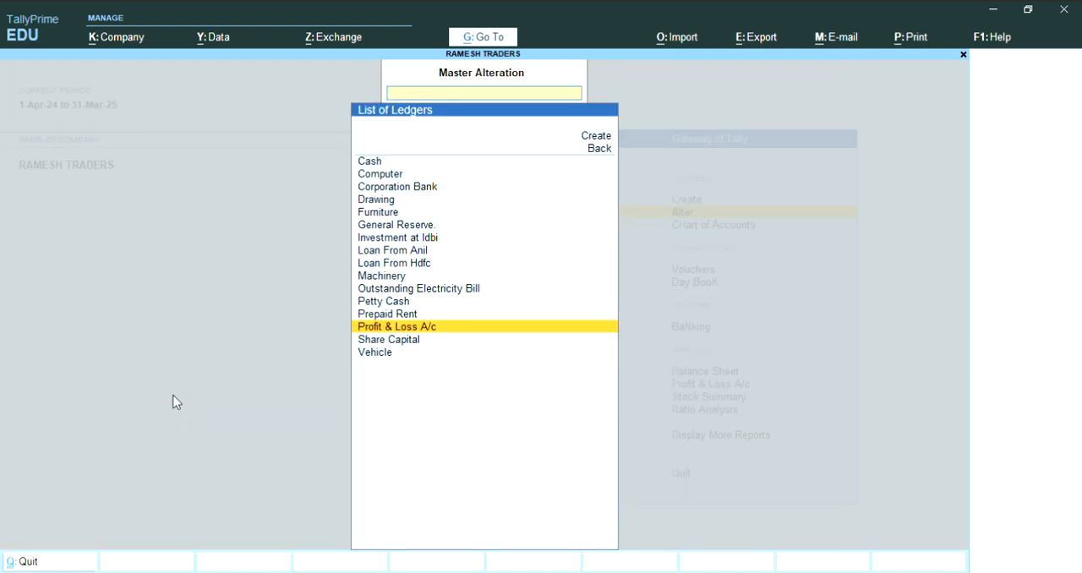